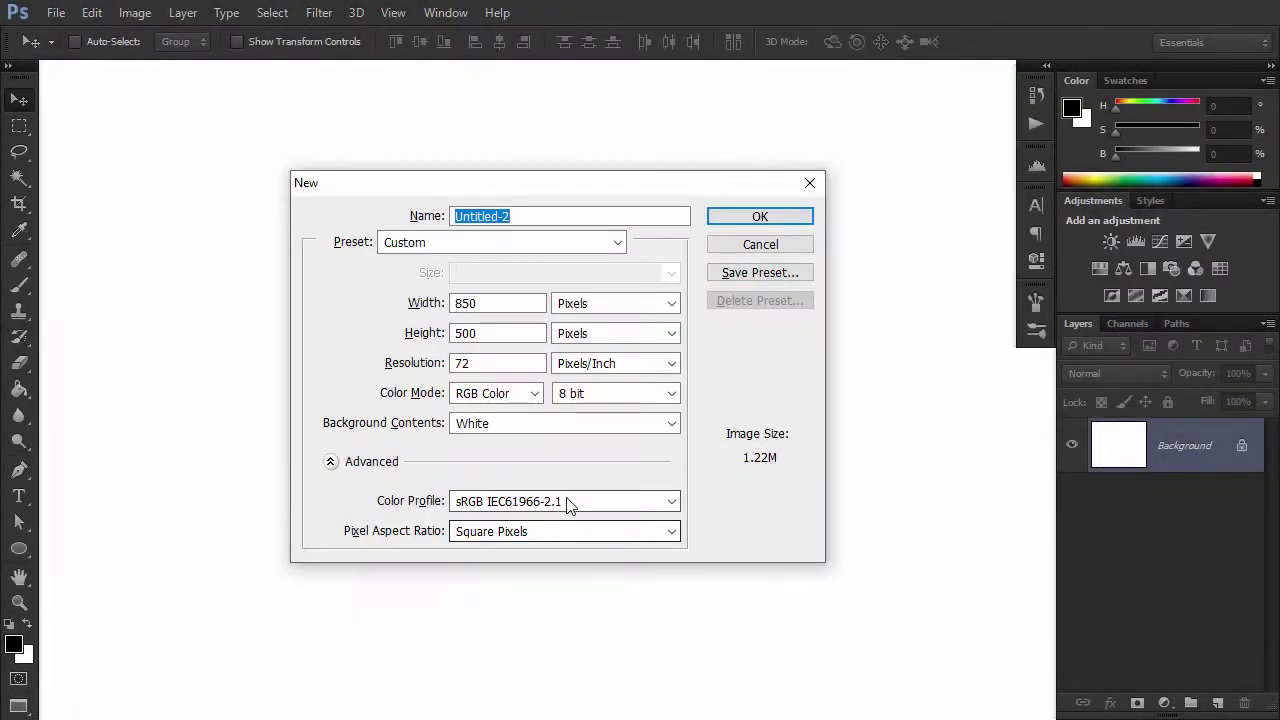
# Create a new white 850 × 500 px document at 72 ppi.
pyautogui.click(492, 303)
pyautogui.click(489, 363)
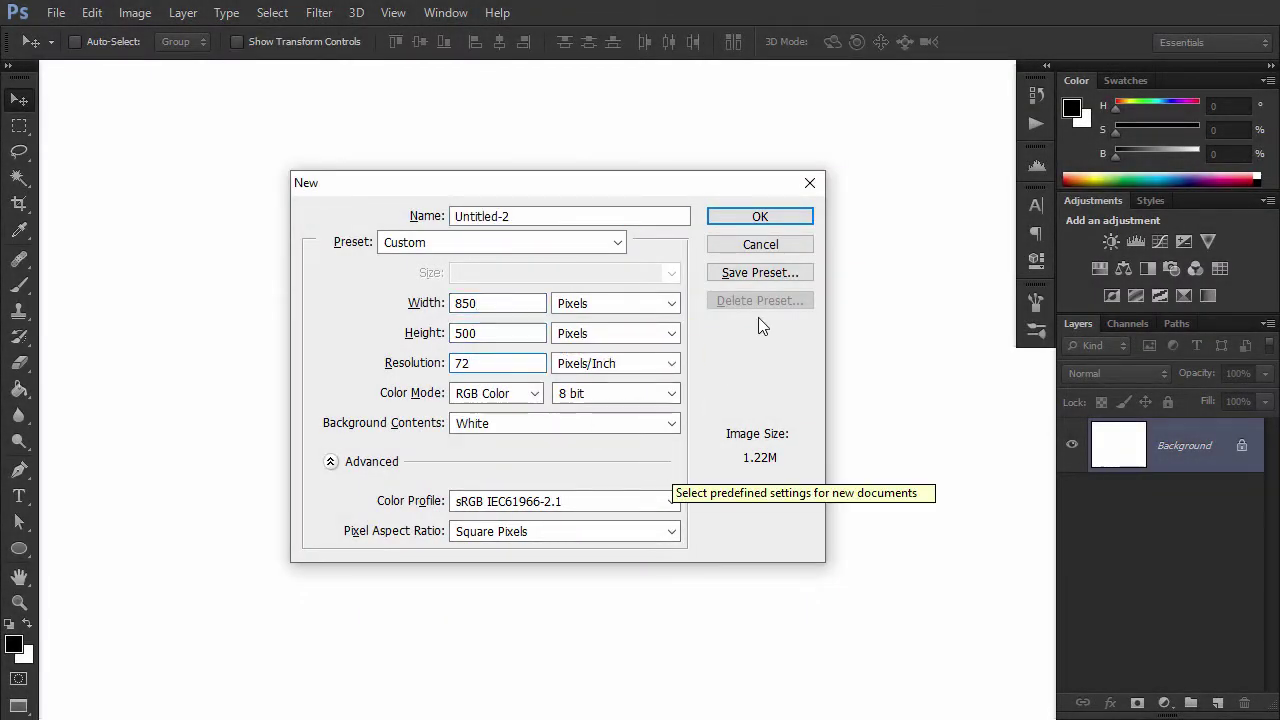
pyautogui.click(787, 218)
# Fit the canvas on screen and add a new layer named 'Background Pattern'.
pyautogui.hotkey('ctrl', '0')
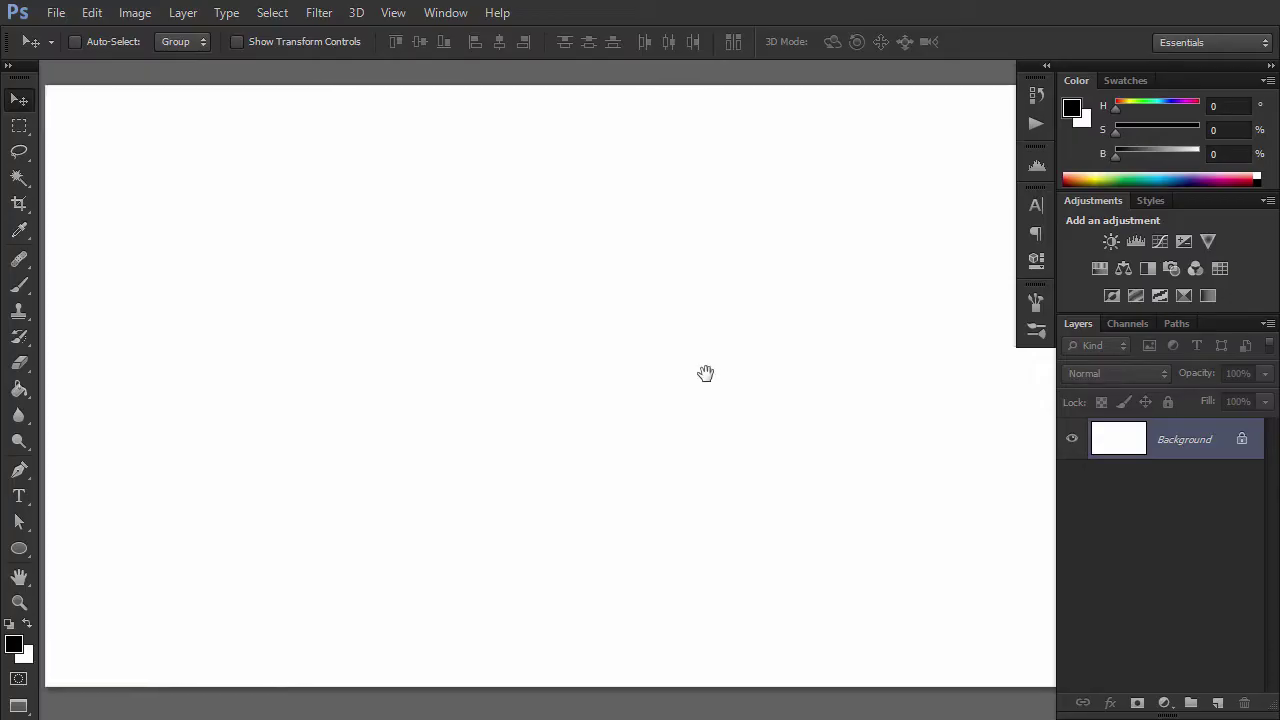
pyautogui.hotkey('ctrl', 'shift', 'alt', 'n')
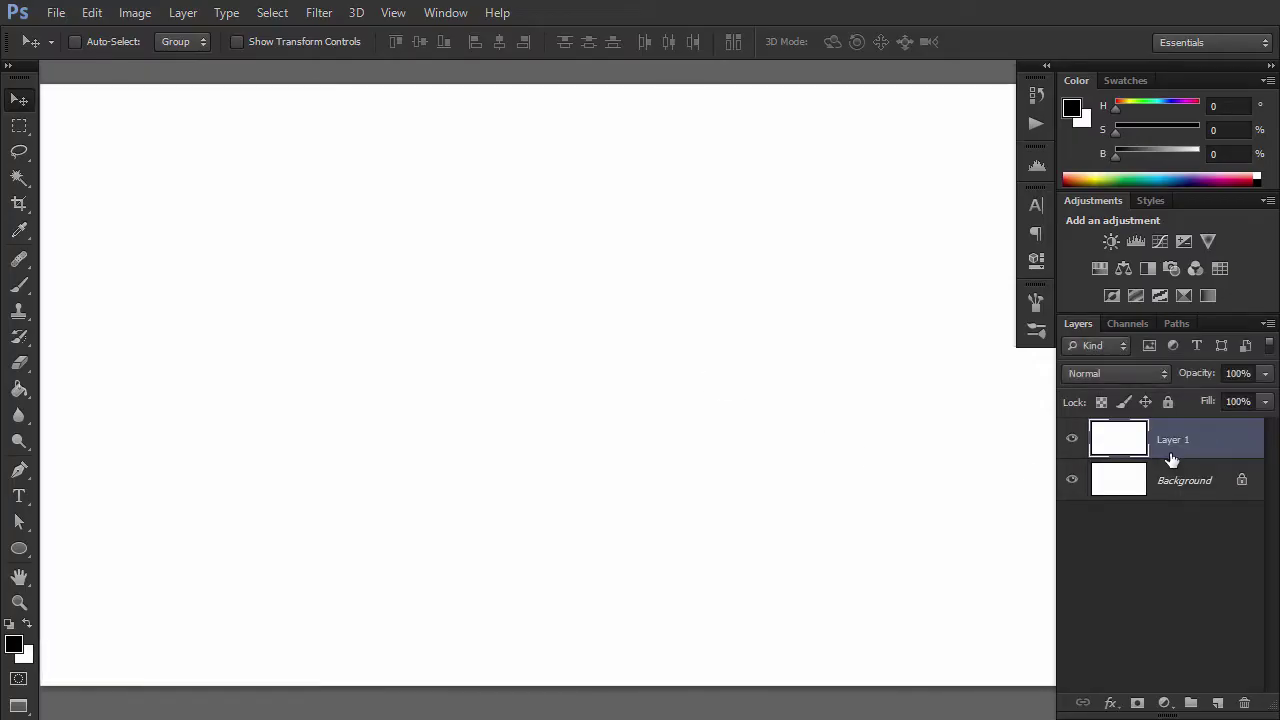
pyautogui.doubleClick(1175, 440)
pyautogui.write('Background P')
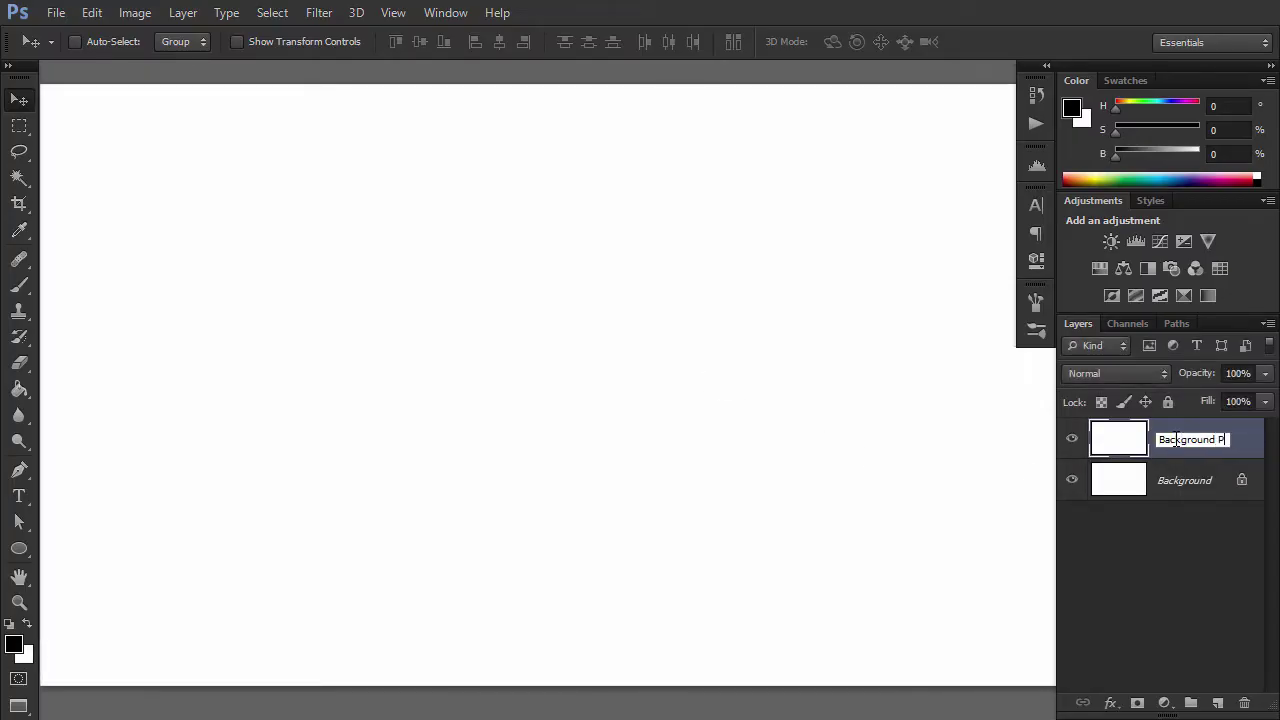
pyautogui.write('attern')
pyautogui.press('Return')
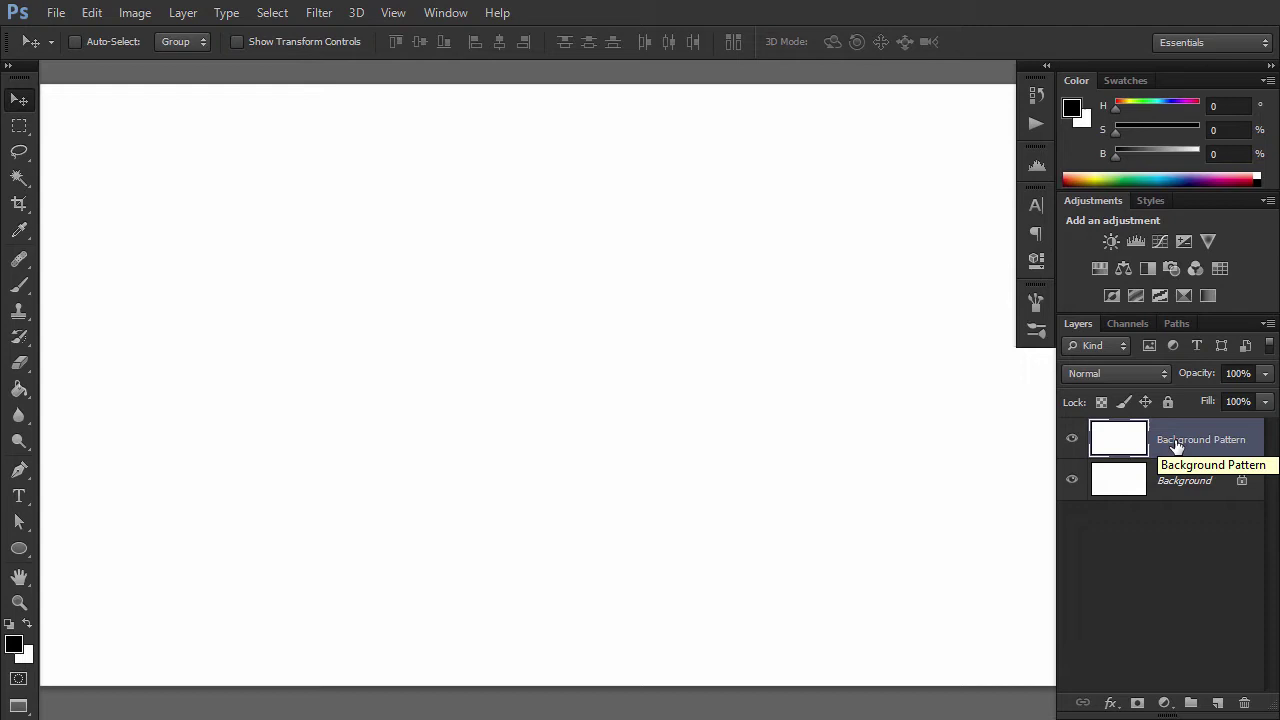
# Apply a dark textured Pattern Overlay to the Background Pattern layer.
pyautogui.doubleClick(1174, 457)
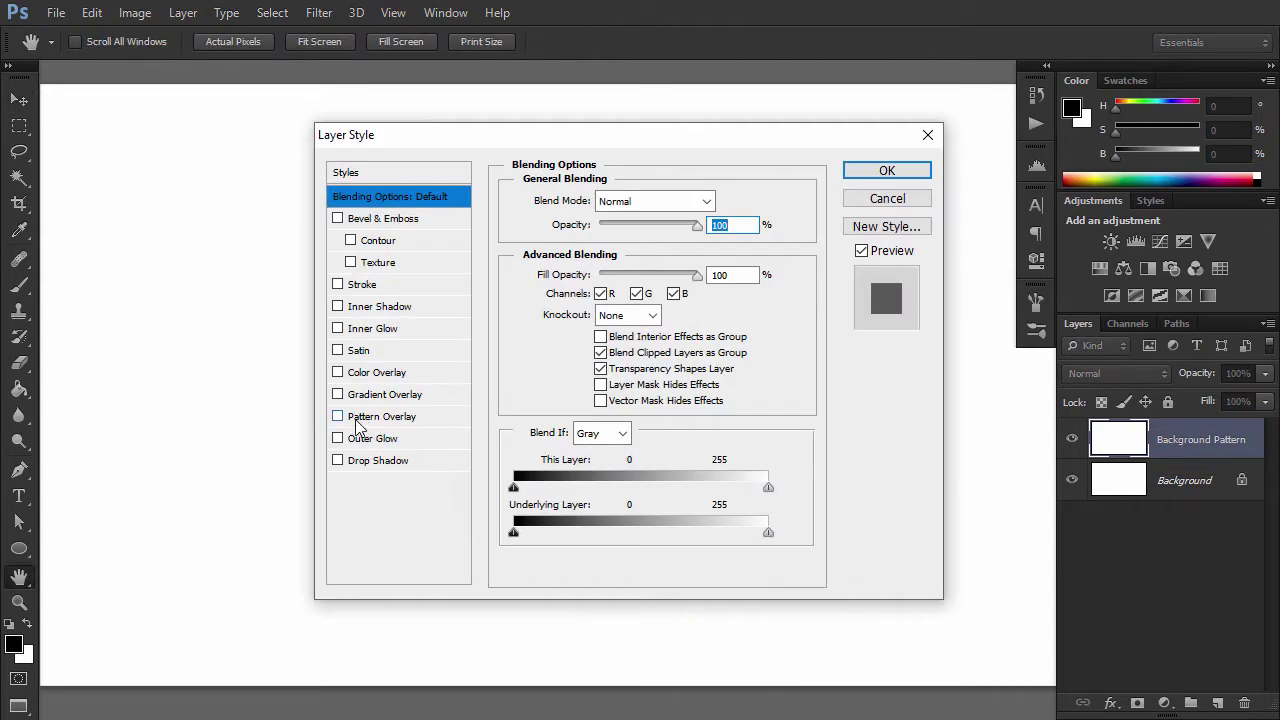
pyautogui.click(360, 418)
pyautogui.click(648, 270)
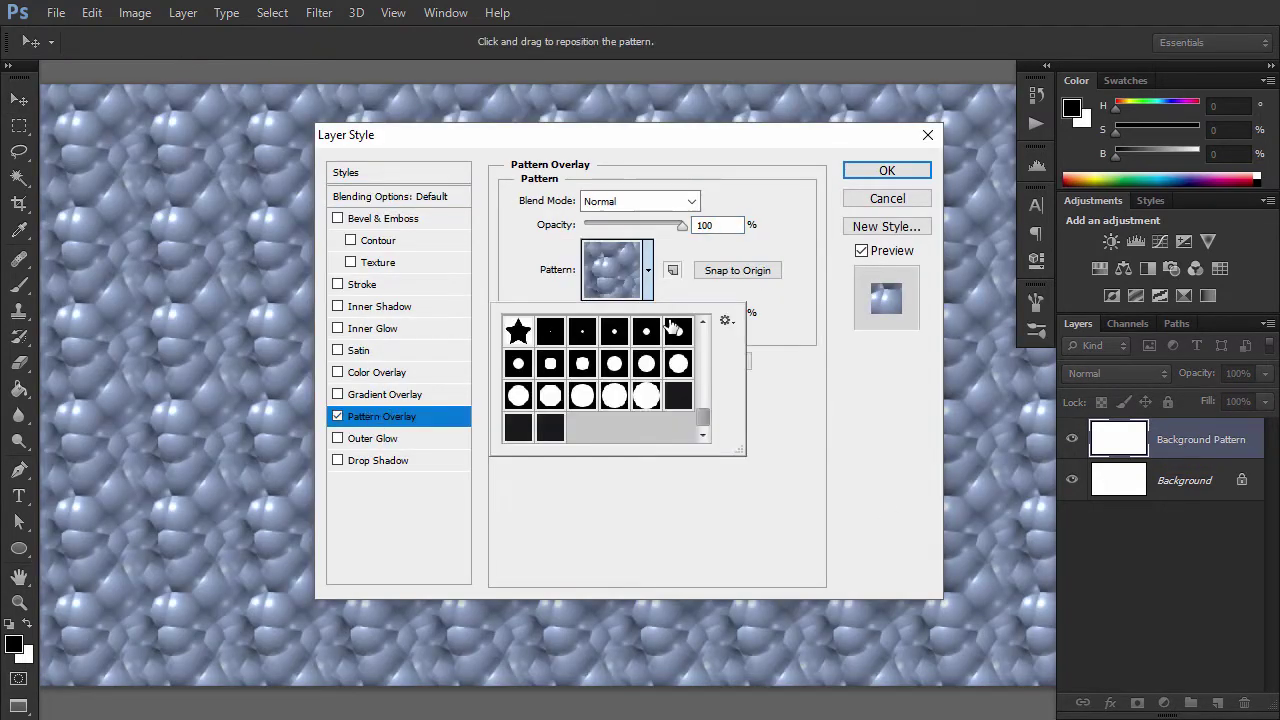
pyautogui.click(550, 427)
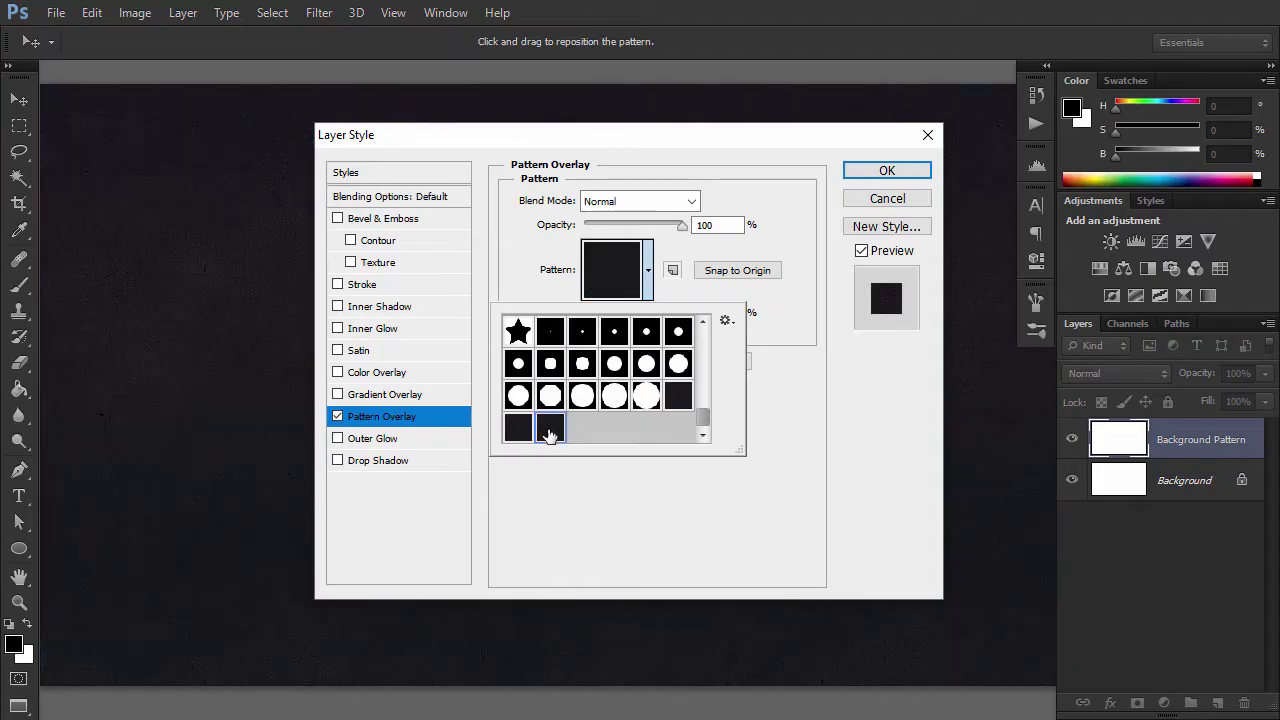
pyautogui.click(886, 171)
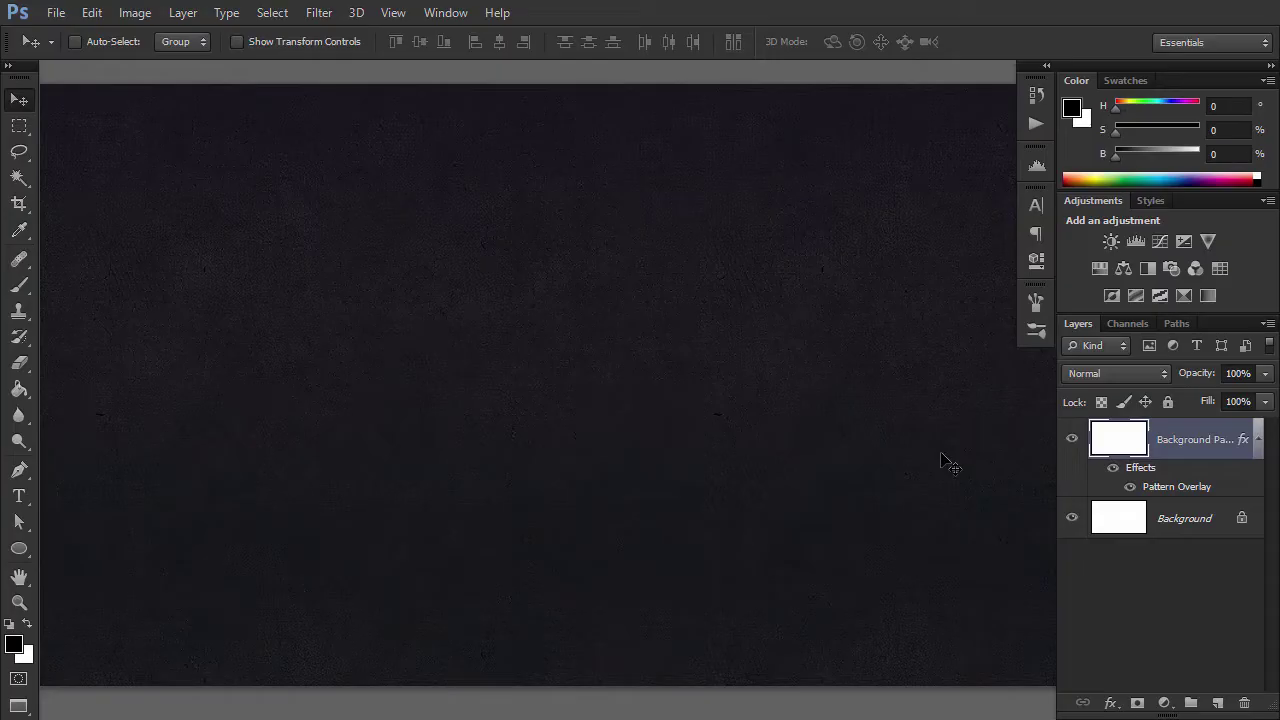
# Add a Normal blend mode Inner Shadow to the Background Pattern layer.
pyautogui.doubleClick(1166, 457)
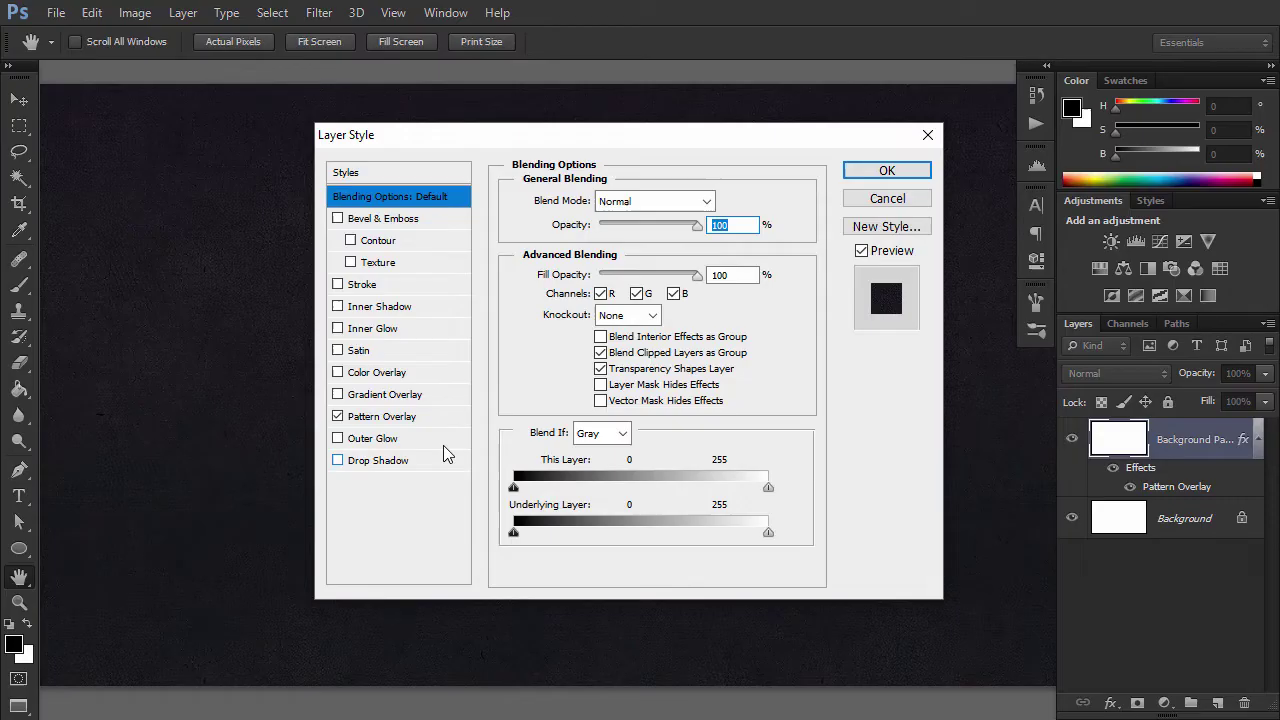
pyautogui.click(343, 308)
pyautogui.click(377, 316)
pyautogui.click(630, 201)
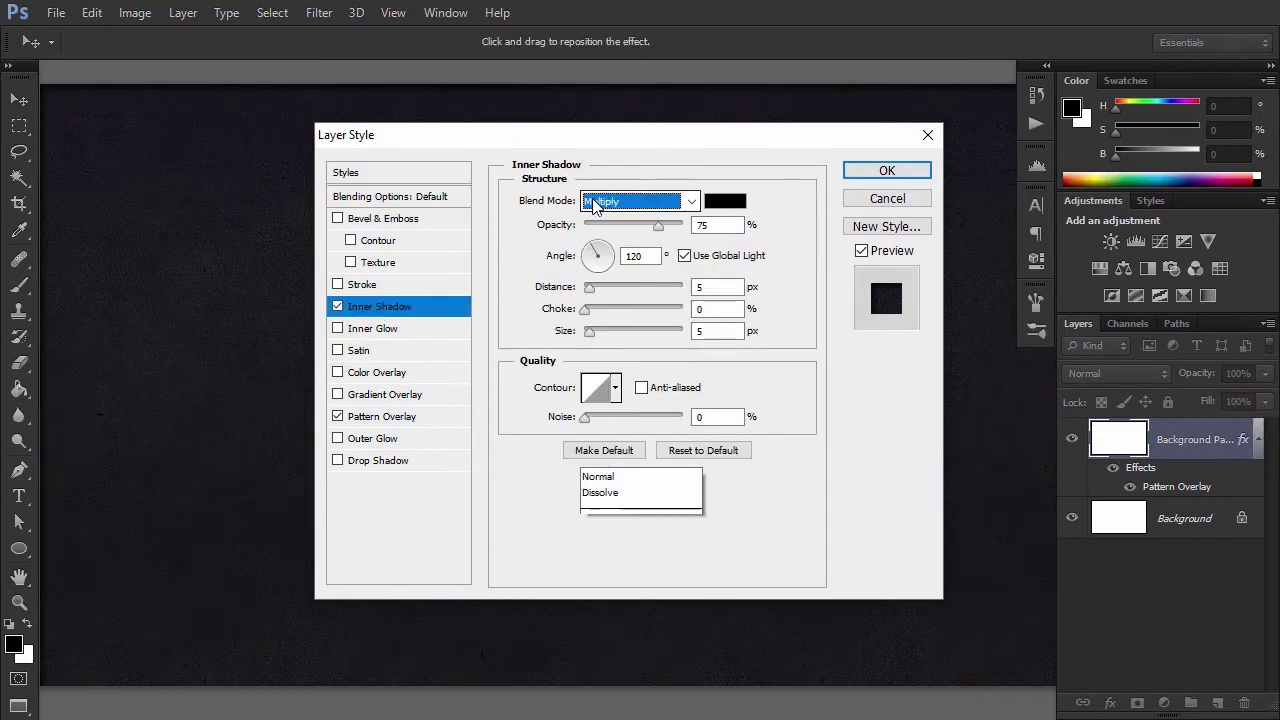
pyautogui.click(600, 14)
# Set the inner shadow to 90° without global light, distance 0, size 250.
pyautogui.click(684, 255)
pyautogui.doubleClick(632, 256)
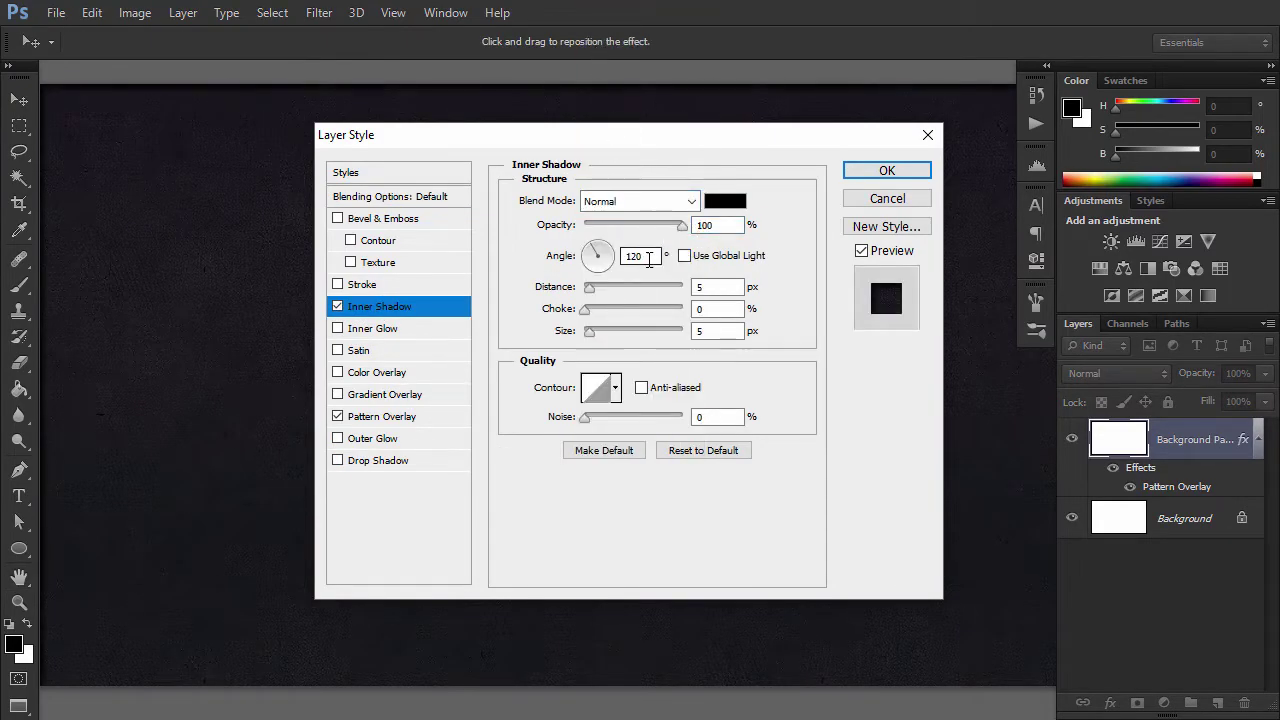
pyautogui.write('90')
pyautogui.doubleClick(716, 287)
pyautogui.write('0')
pyautogui.click(709, 329)
pyautogui.press('BackSpace')
pyautogui.write('250')
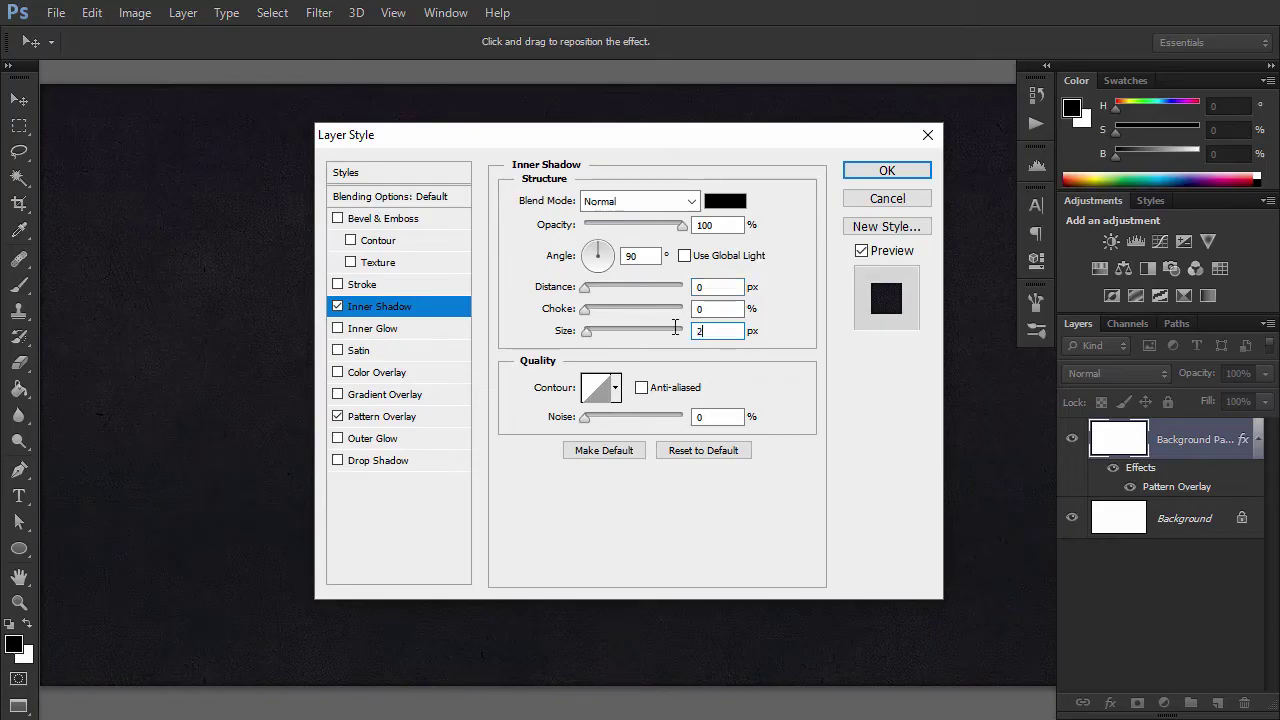
pyautogui.click(887, 171)
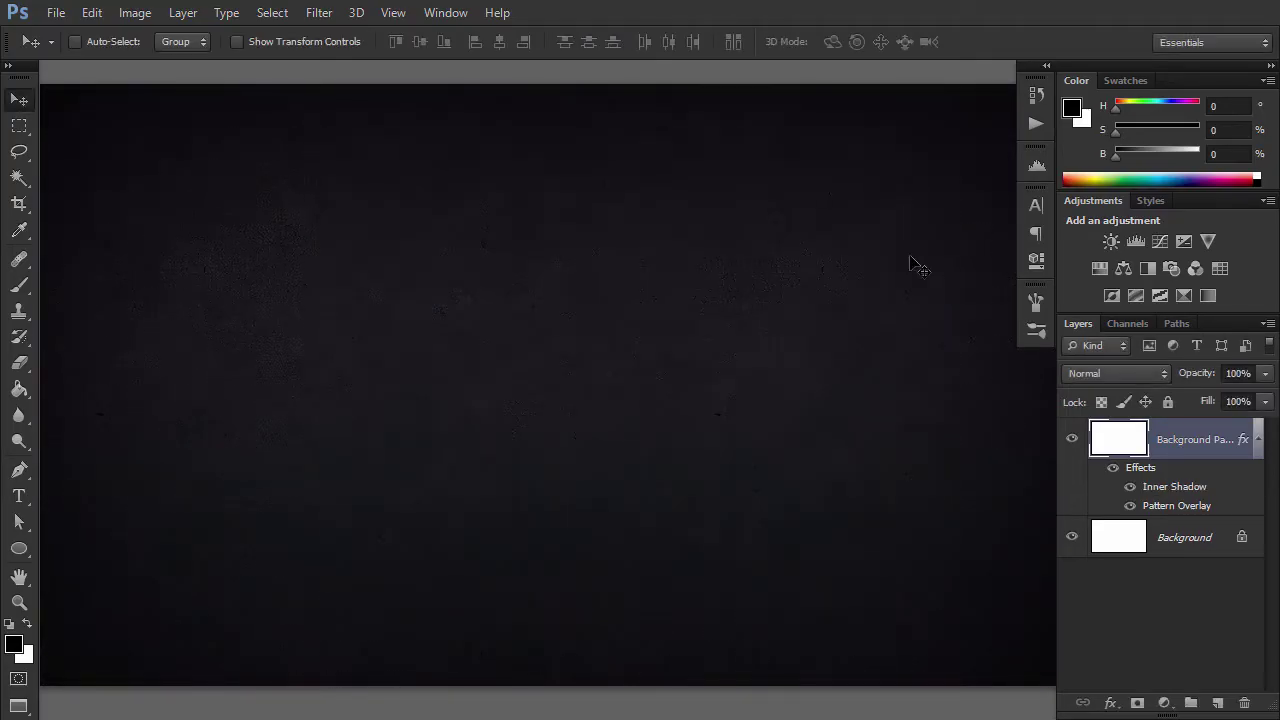
# Type METALKID in a text box across the canvas centre in the Strasua font.
pyautogui.click(19, 496)
pyautogui.moveTo(265, 258); pyautogui.dragTo(936, 487)
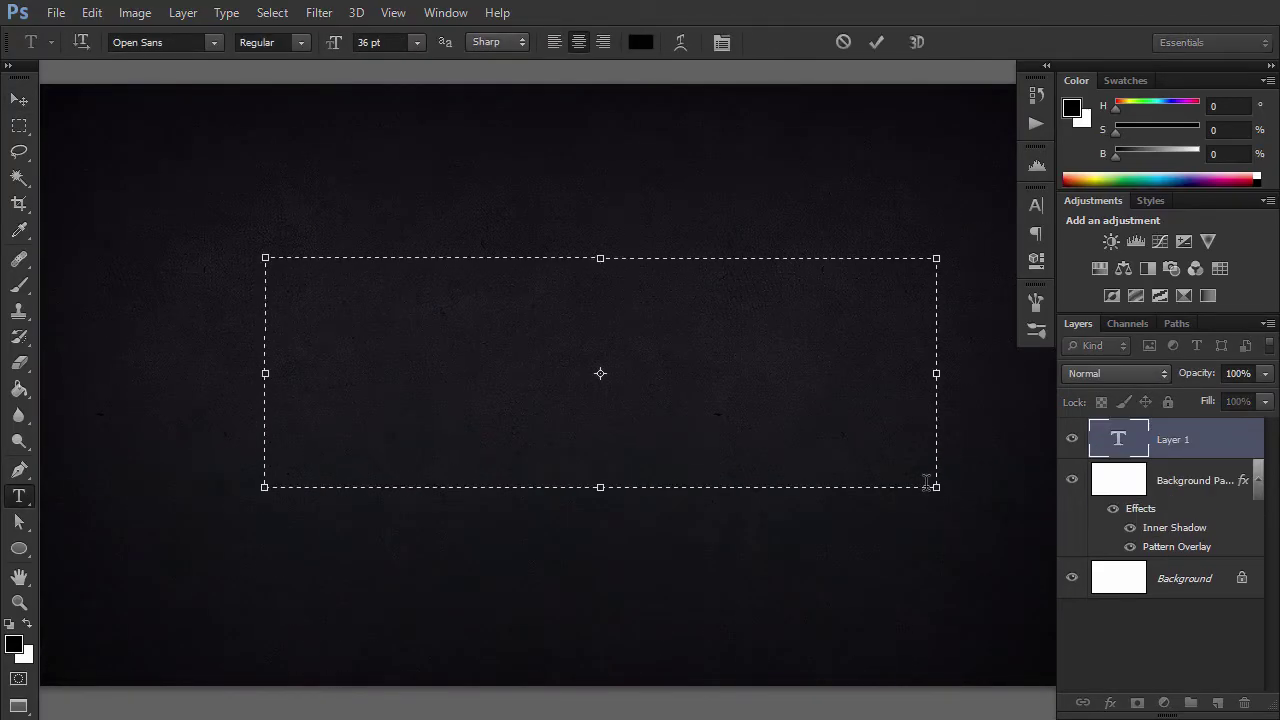
pyautogui.write('METALKID')
pyautogui.hotkey('ctrl', 'a')
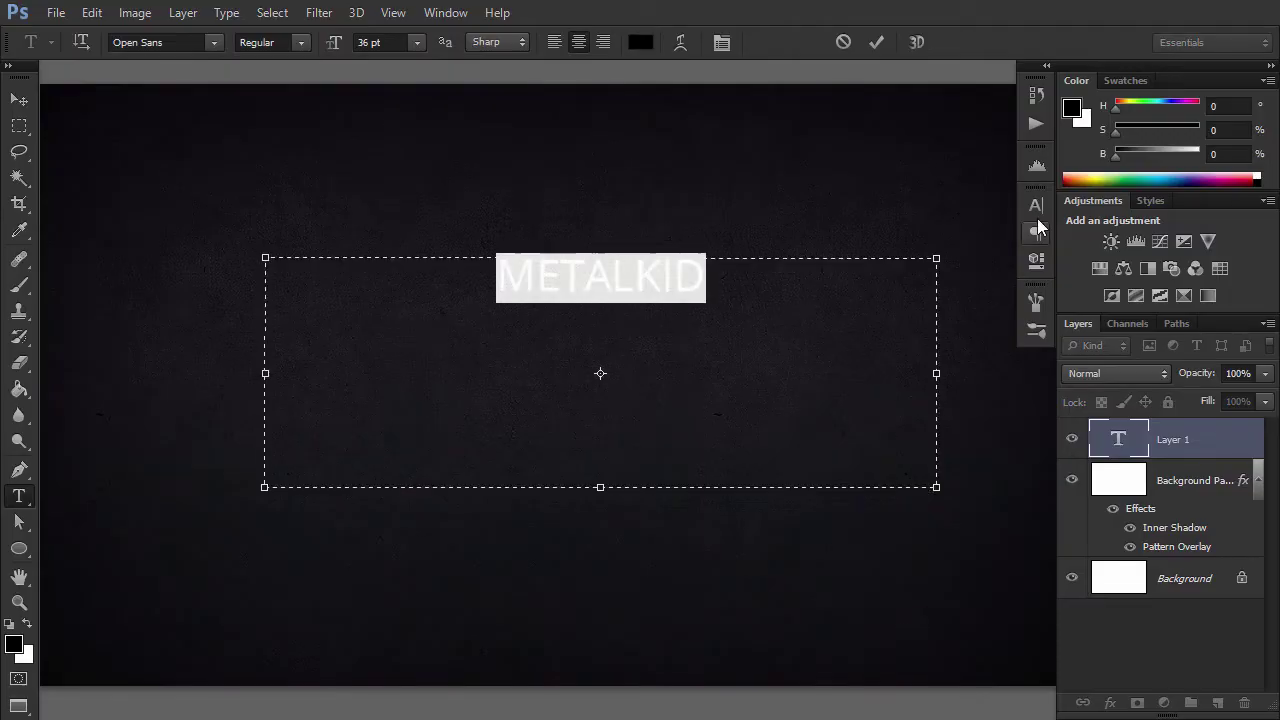
pyautogui.click(1036, 207)
pyautogui.click(909, 215)
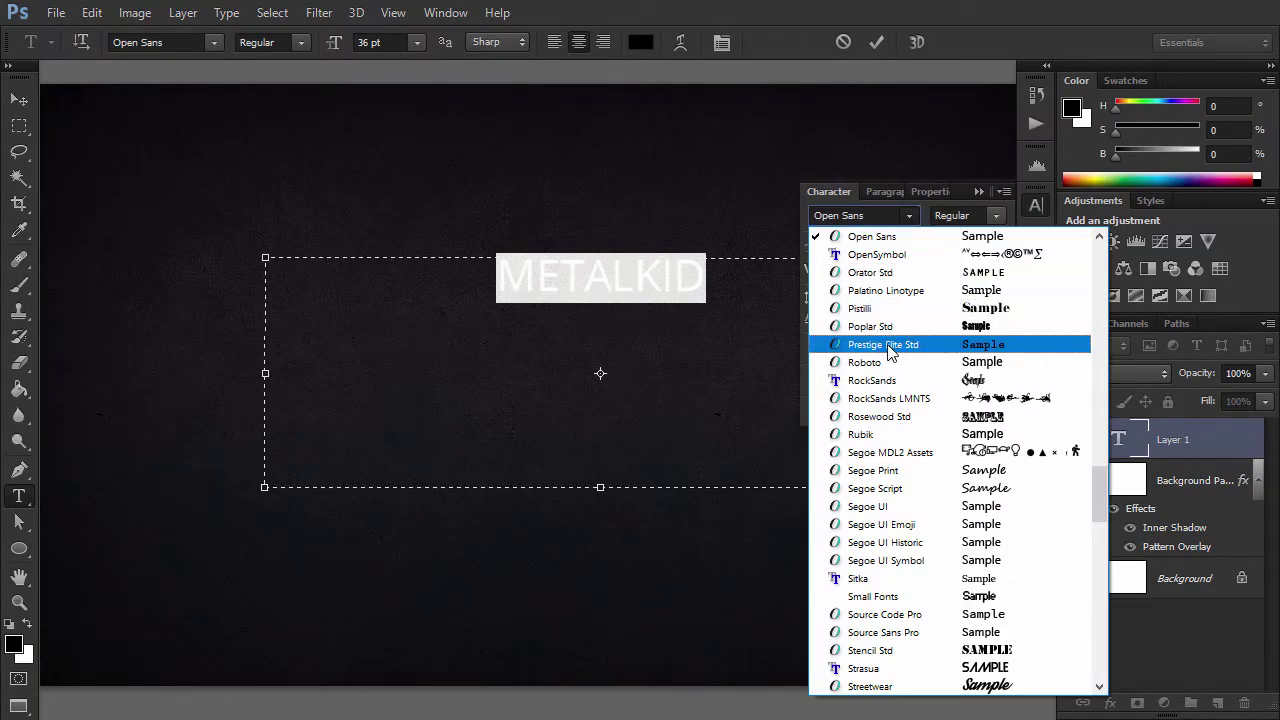
pyautogui.click(895, 669)
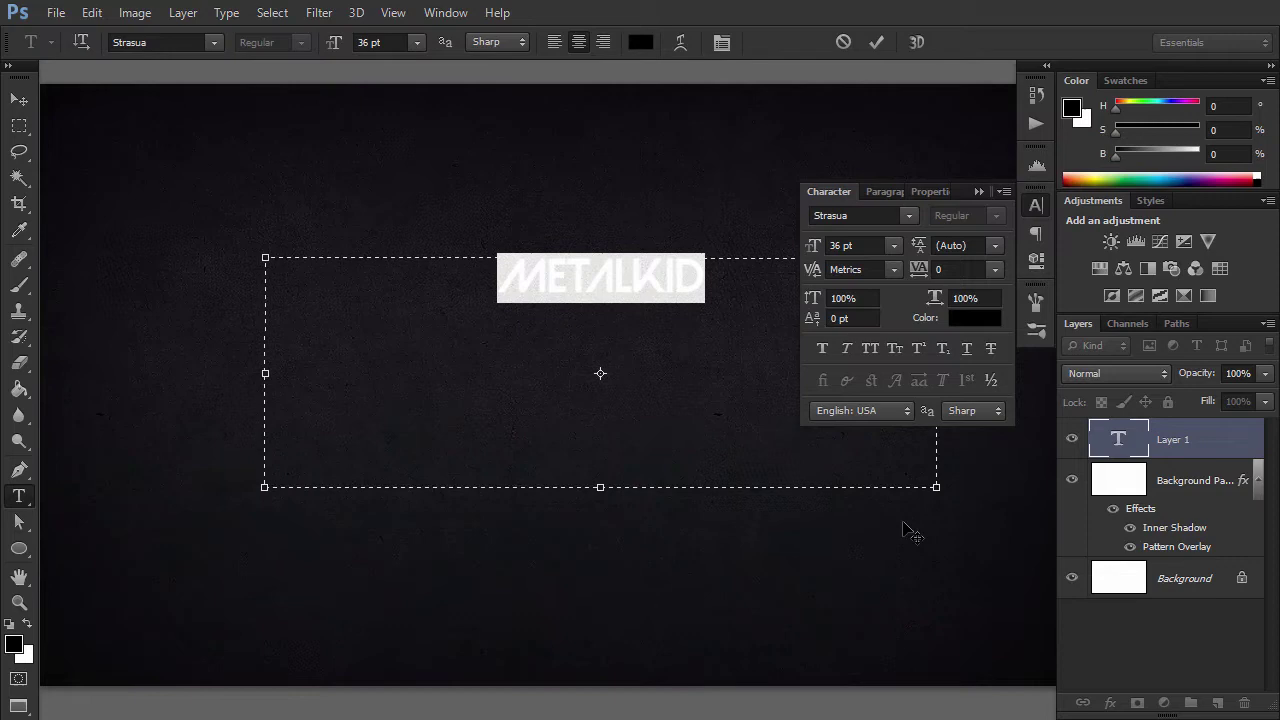
# Make the text white (ffffff), 100 pt with tracking 20, and commit it.
pyautogui.click(962, 318)
pyautogui.write('ffffff')
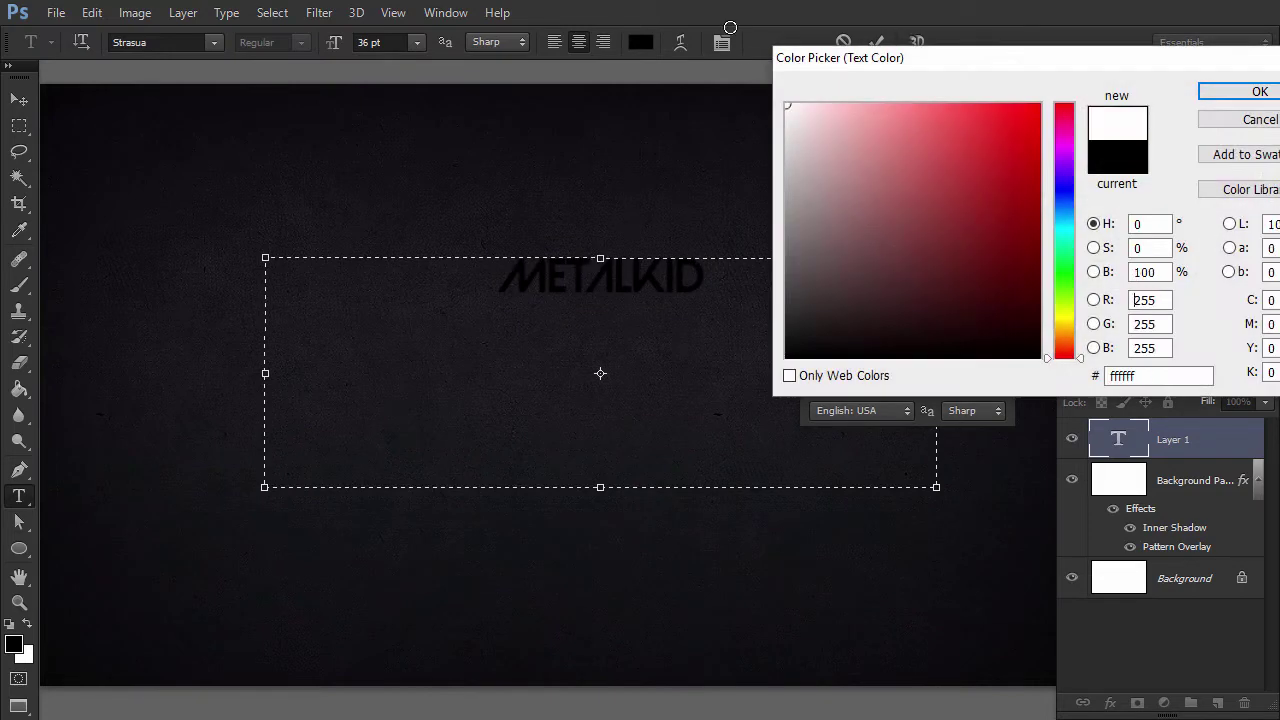
pyautogui.click(1212, 91)
pyautogui.click(865, 245)
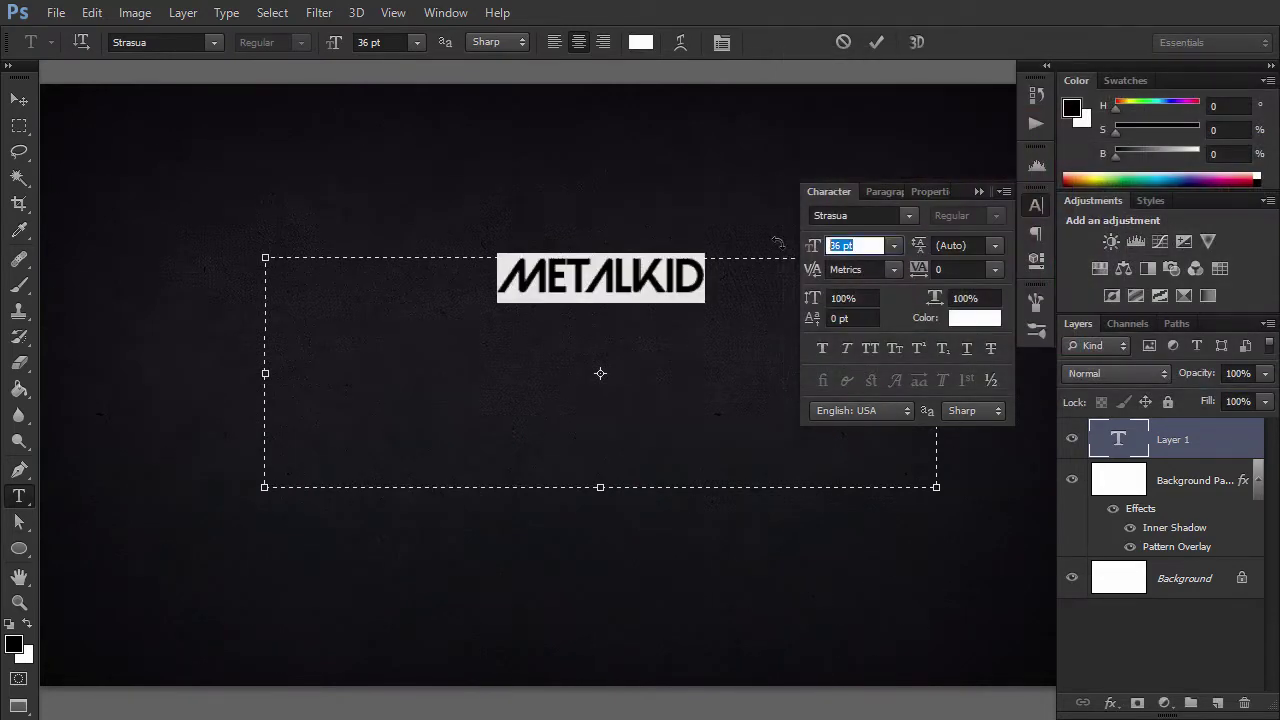
pyautogui.write('100')
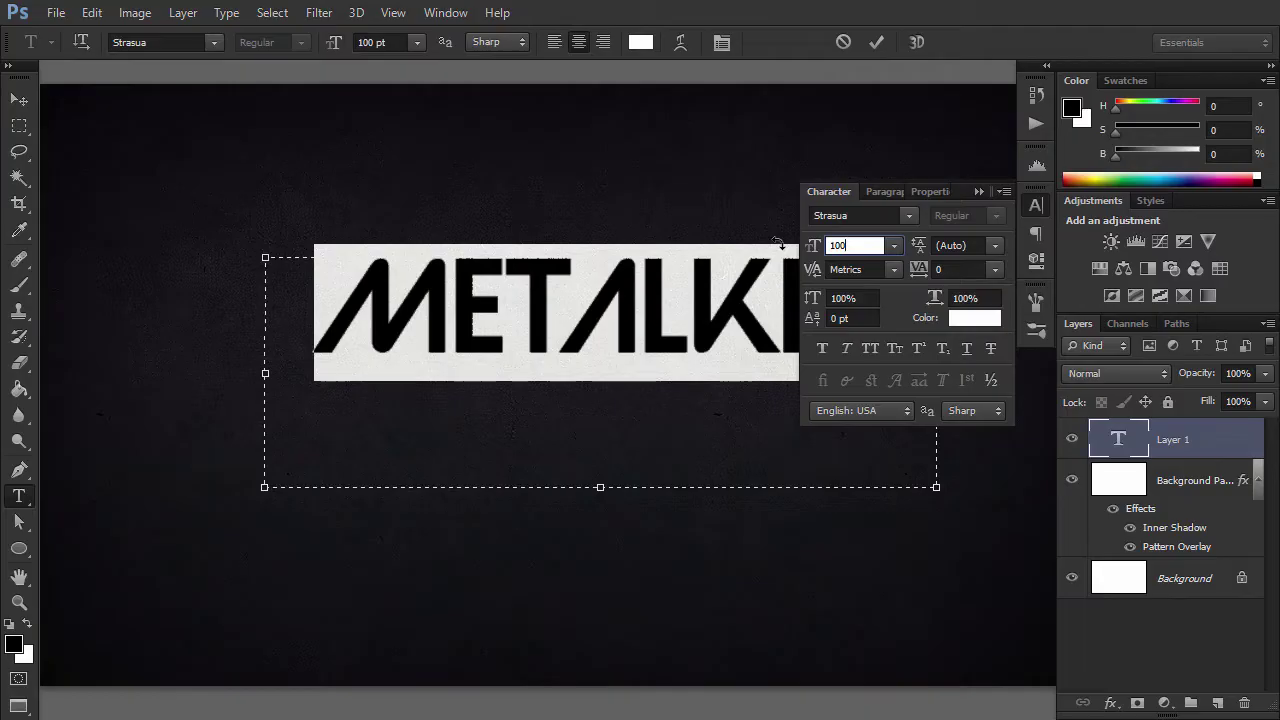
pyautogui.click(938, 268)
pyautogui.write('20')
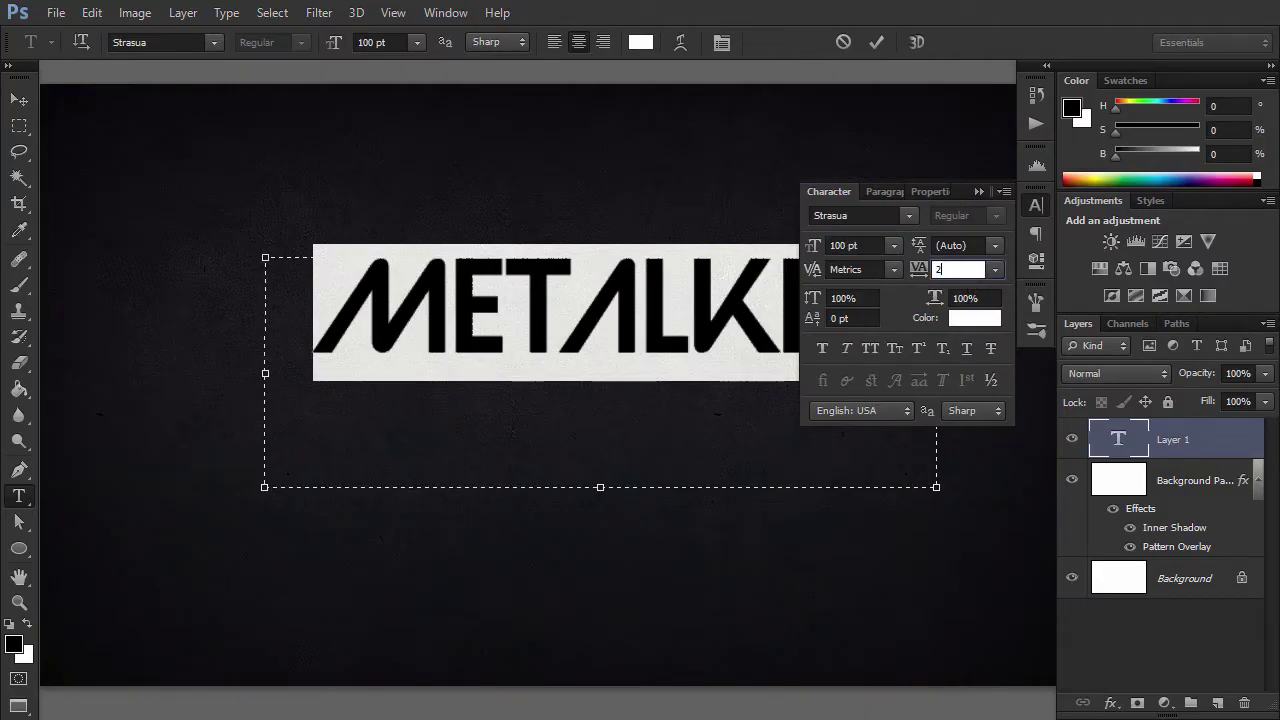
pyautogui.click(966, 406)
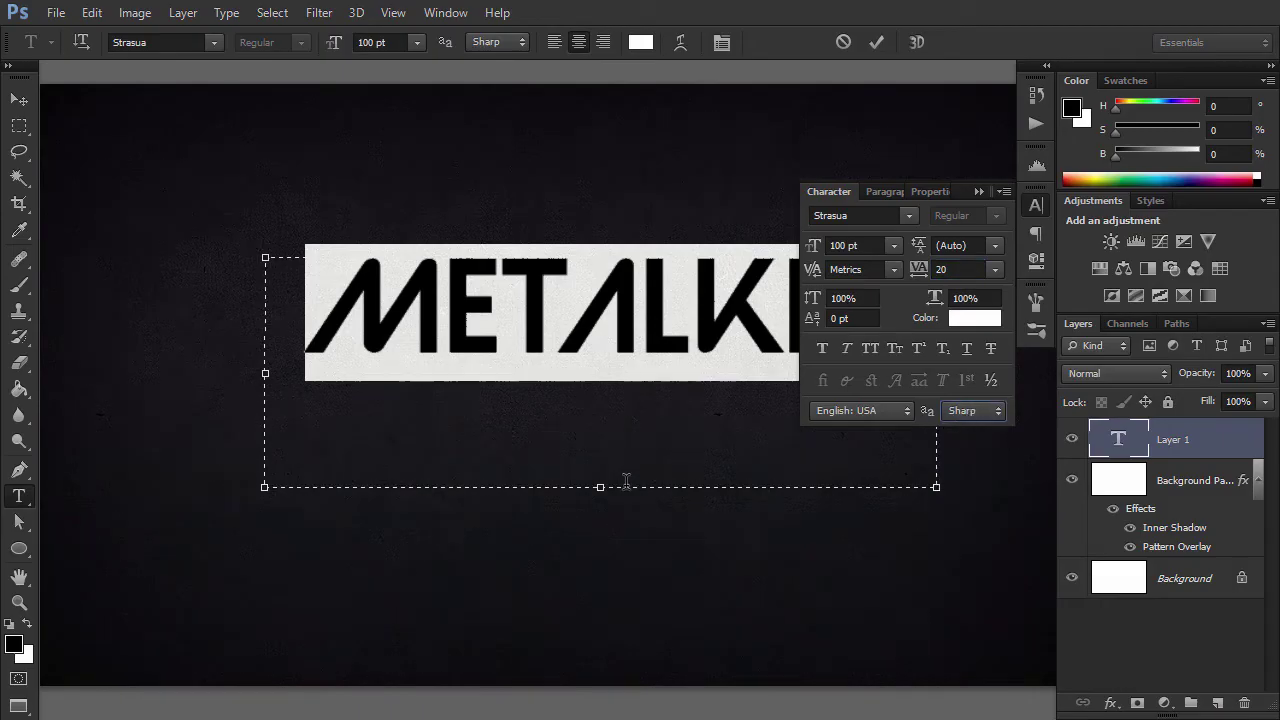
pyautogui.moveTo(626, 482); pyautogui.dragTo(617, 363)
pyautogui.hotkey('ctrl', 'Return')
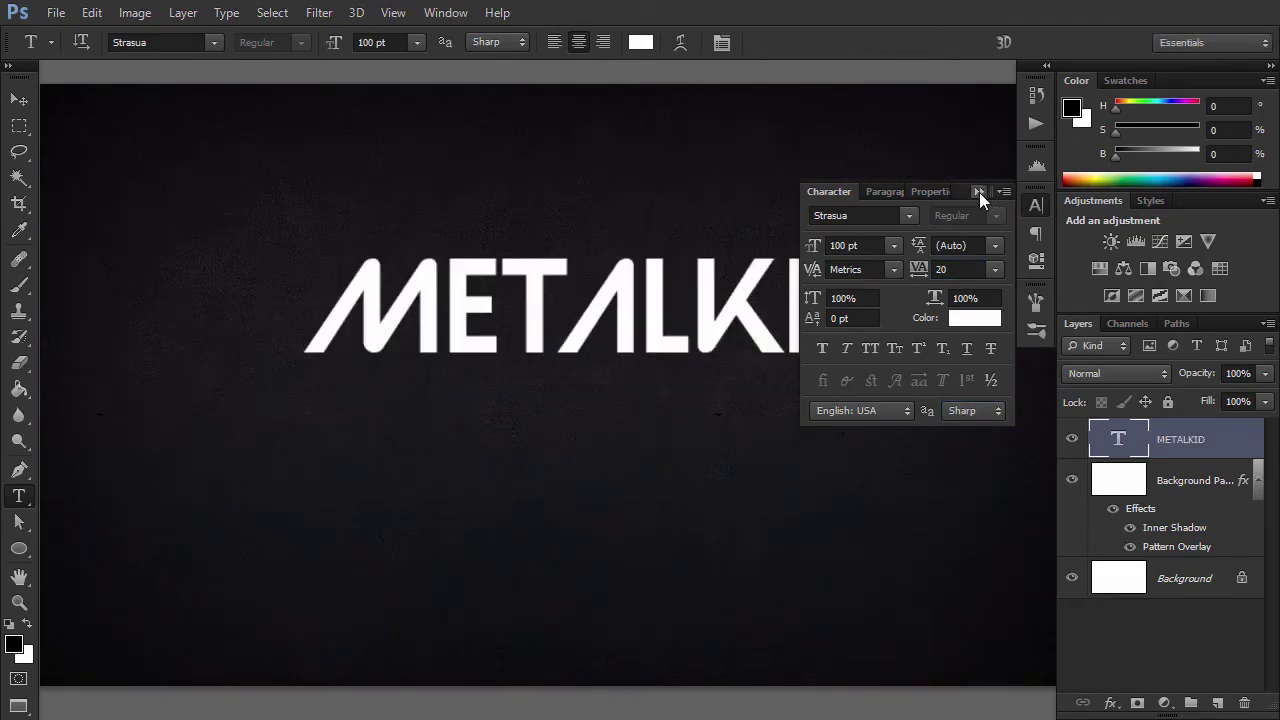
# Align METALKID to the Background's vertical and horizontal centres, then reselect only the text layer.
pyautogui.click(979, 192)
pyautogui.press('v')
pyautogui.click(1188, 585)
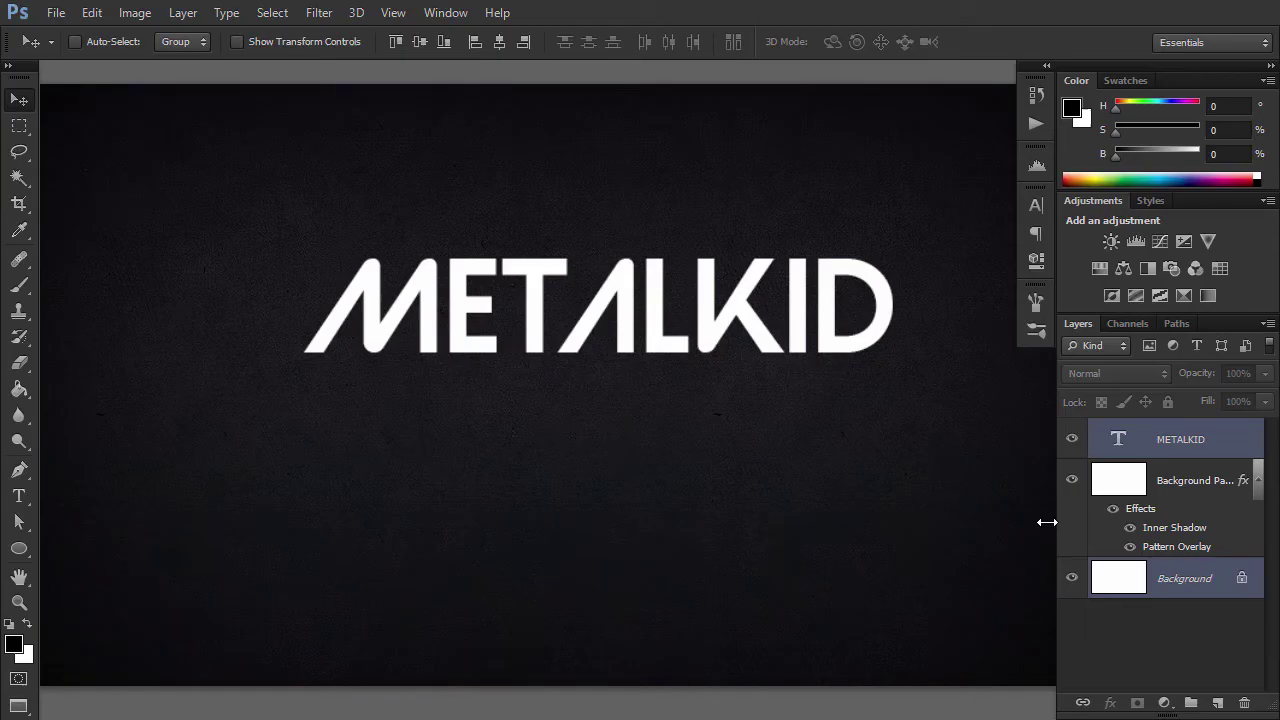
pyautogui.click(421, 42)
pyautogui.click(498, 42)
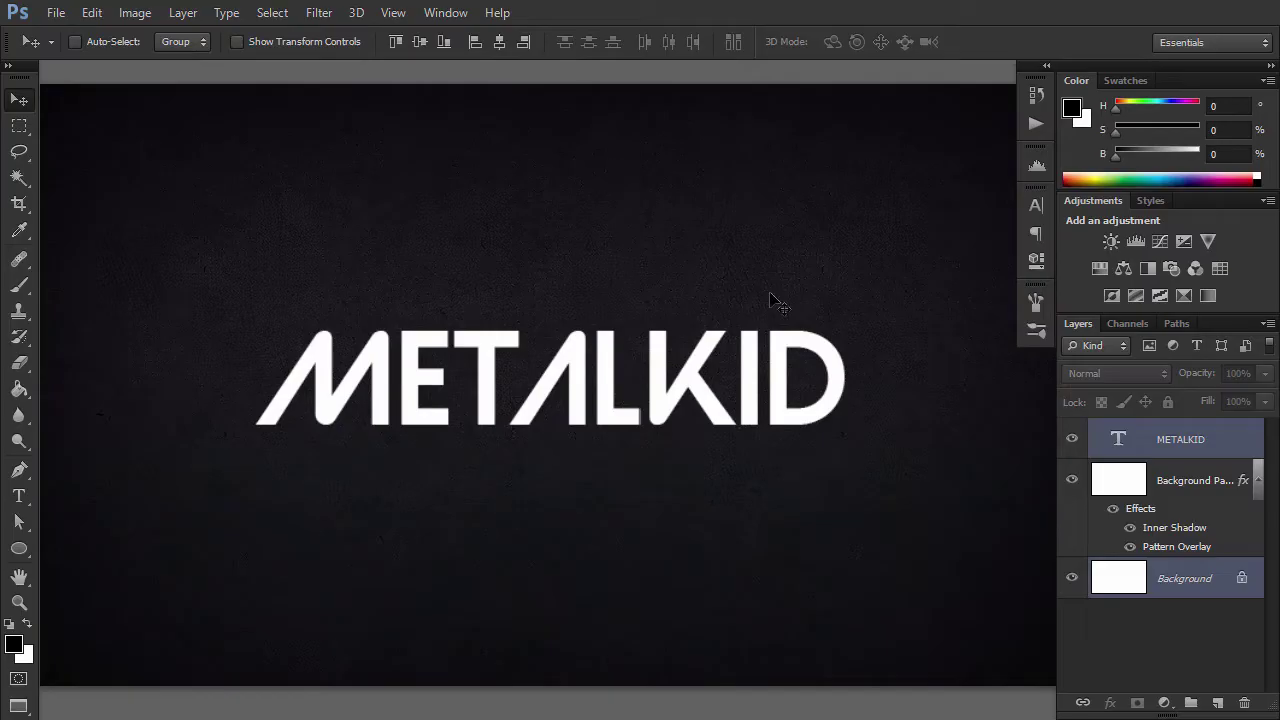
pyautogui.click(1229, 444)
# Enable Blend Interior Effects as Group in METALKID's Blending Options.
pyautogui.doubleClick(1229, 444)
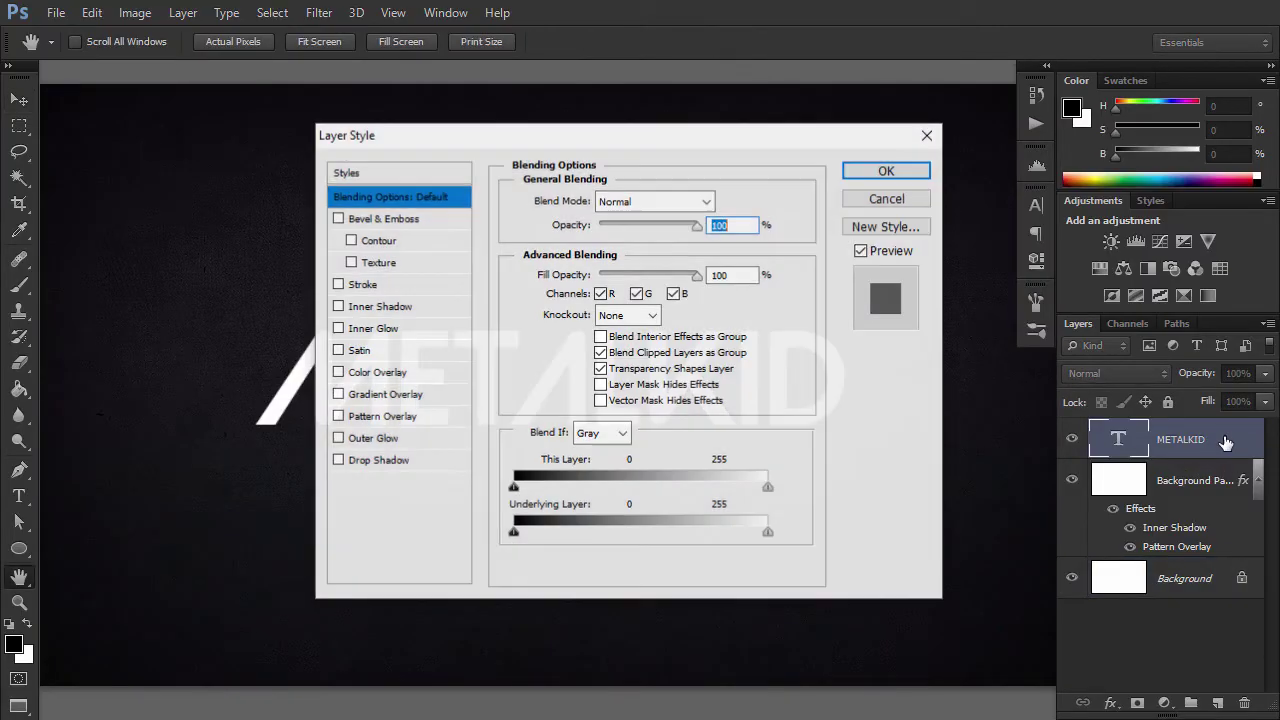
pyautogui.click(601, 339)
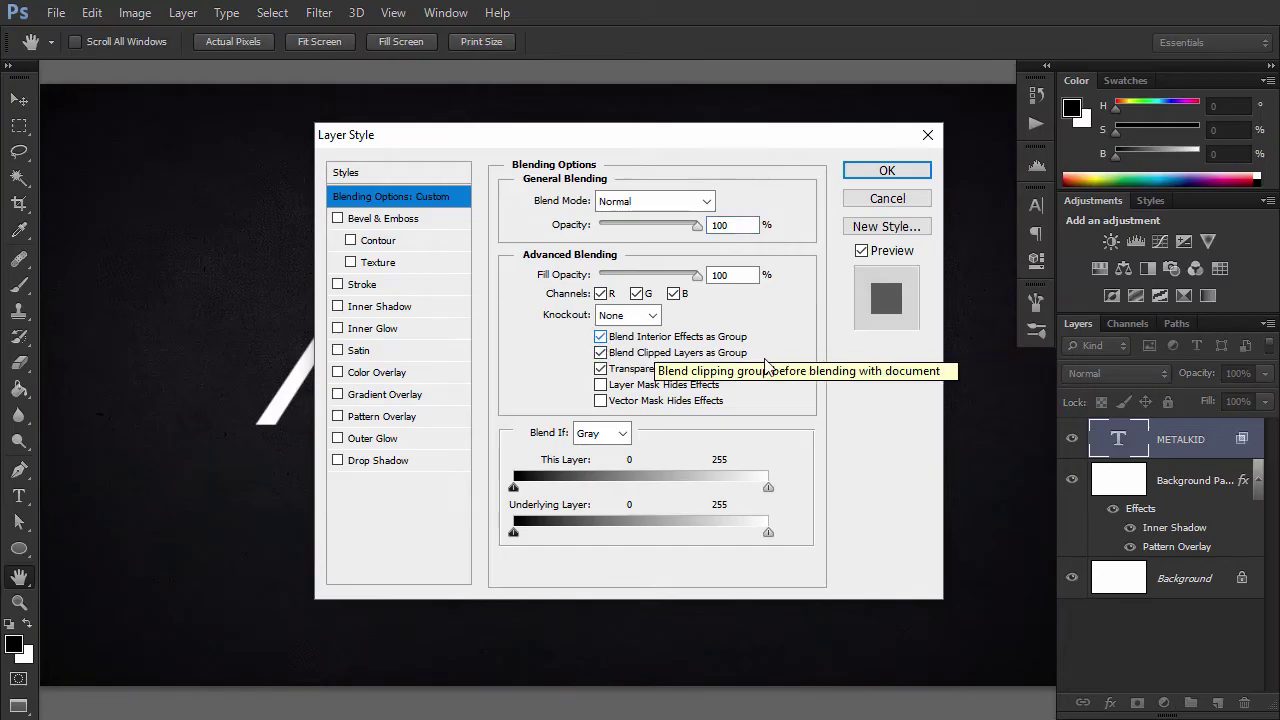
pyautogui.click(888, 170)
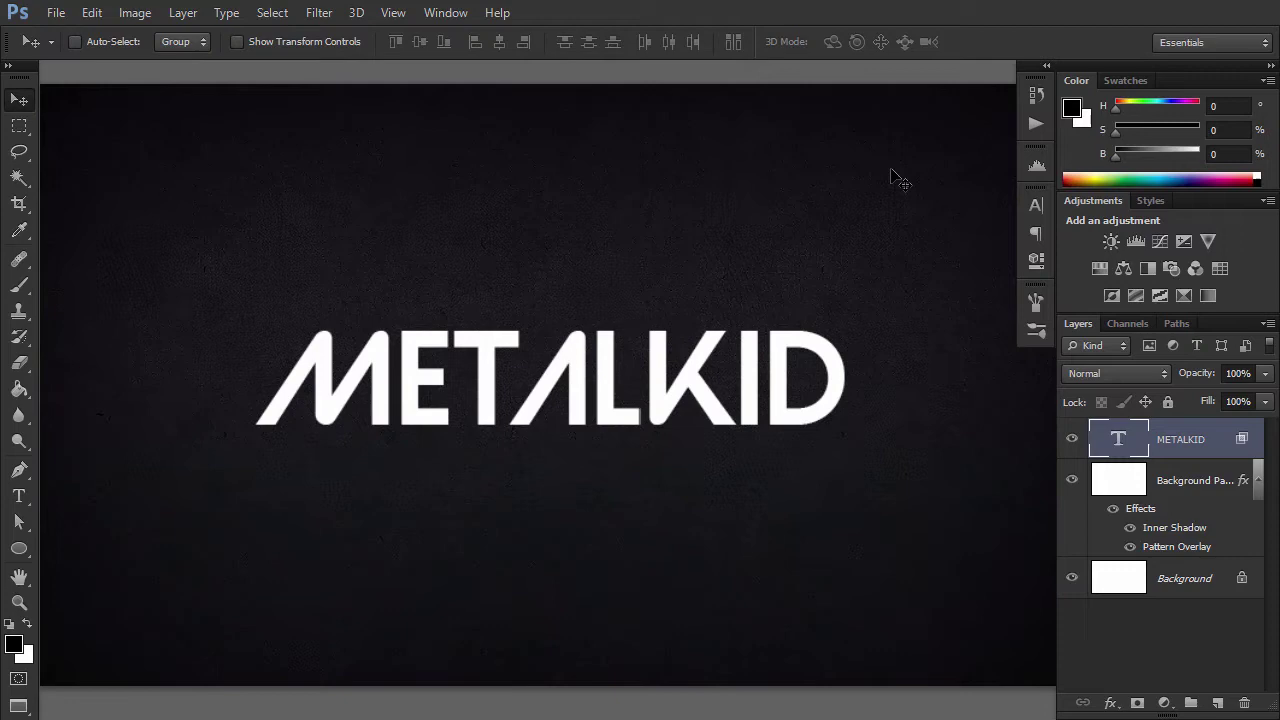
# Add a Normal-mode drop shadow at 70% opacity to METALKID.
pyautogui.doubleClick(1166, 455)
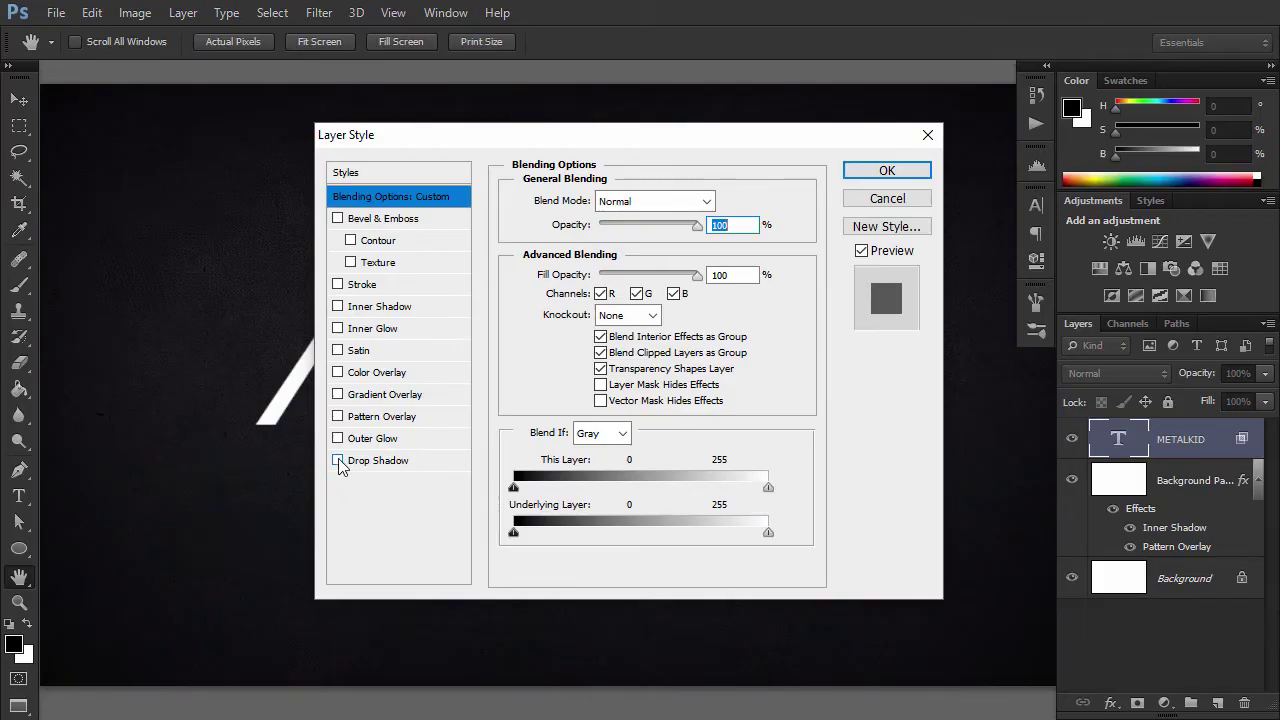
pyautogui.click(338, 461)
pyautogui.click(378, 462)
pyautogui.click(640, 201)
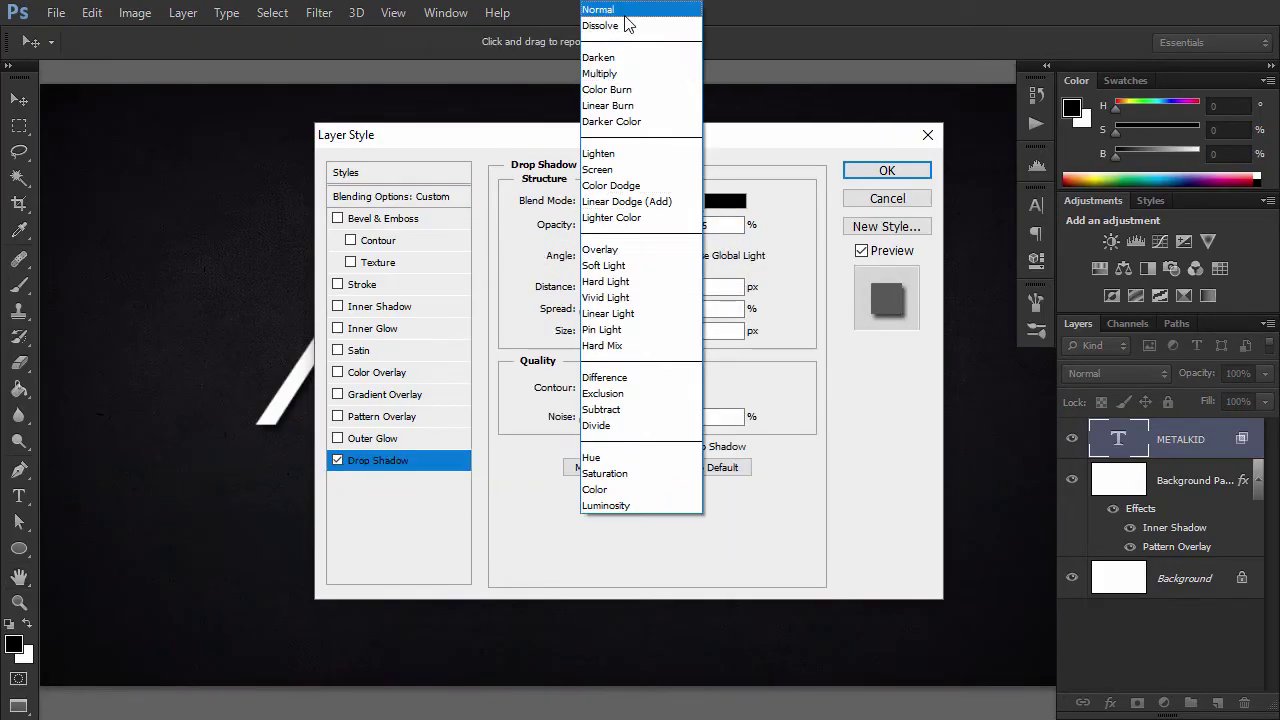
pyautogui.click(666, 12)
pyautogui.doubleClick(705, 224)
pyautogui.write('70')
# Set the drop shadow to 90° without global light, distance 10, spread 20, size 10.
pyautogui.click(684, 255)
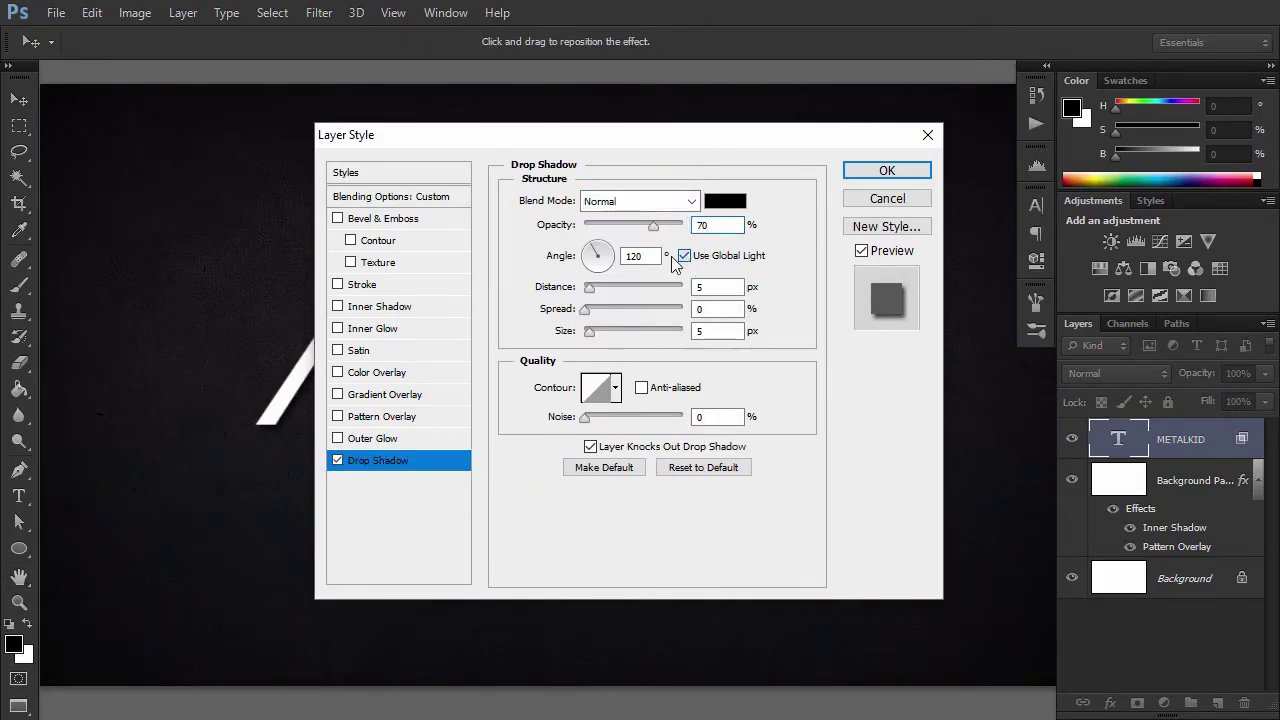
pyautogui.click(615, 254)
pyautogui.write('0')
pyautogui.press('Tab')
pyautogui.write('10')
pyautogui.press('Tab')
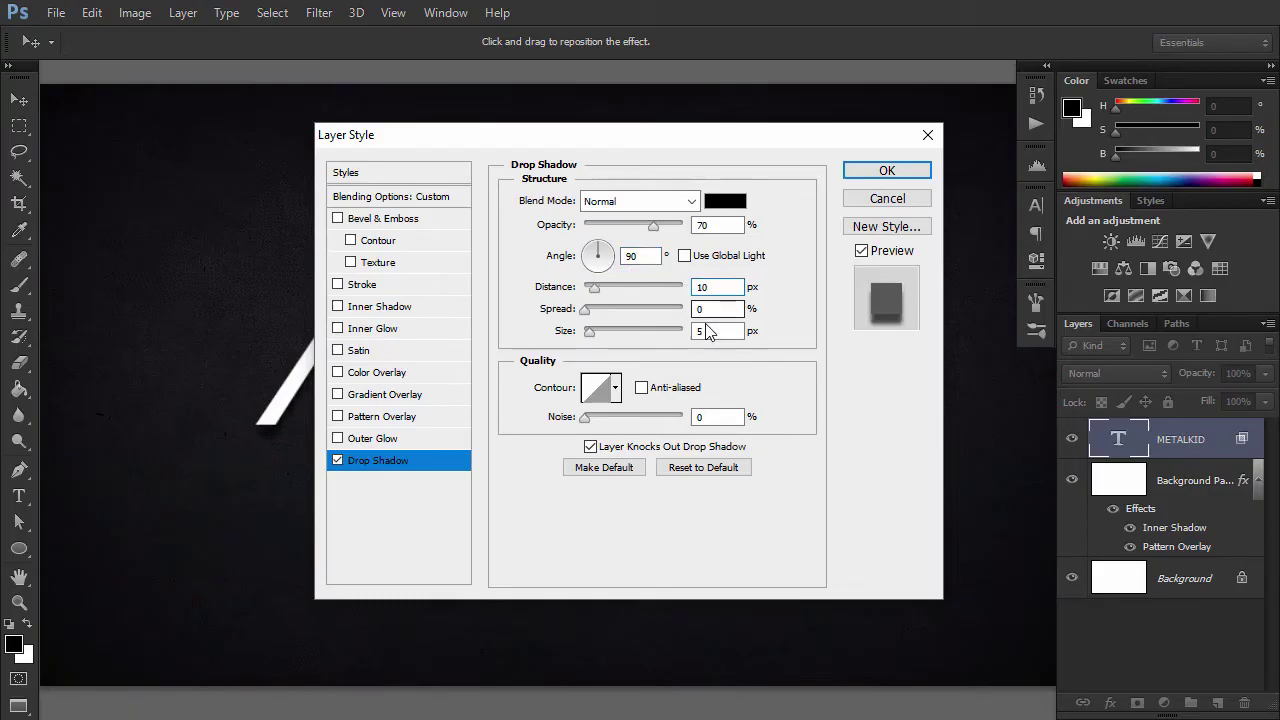
pyautogui.write('20')
pyautogui.press('Tab')
pyautogui.write('10')
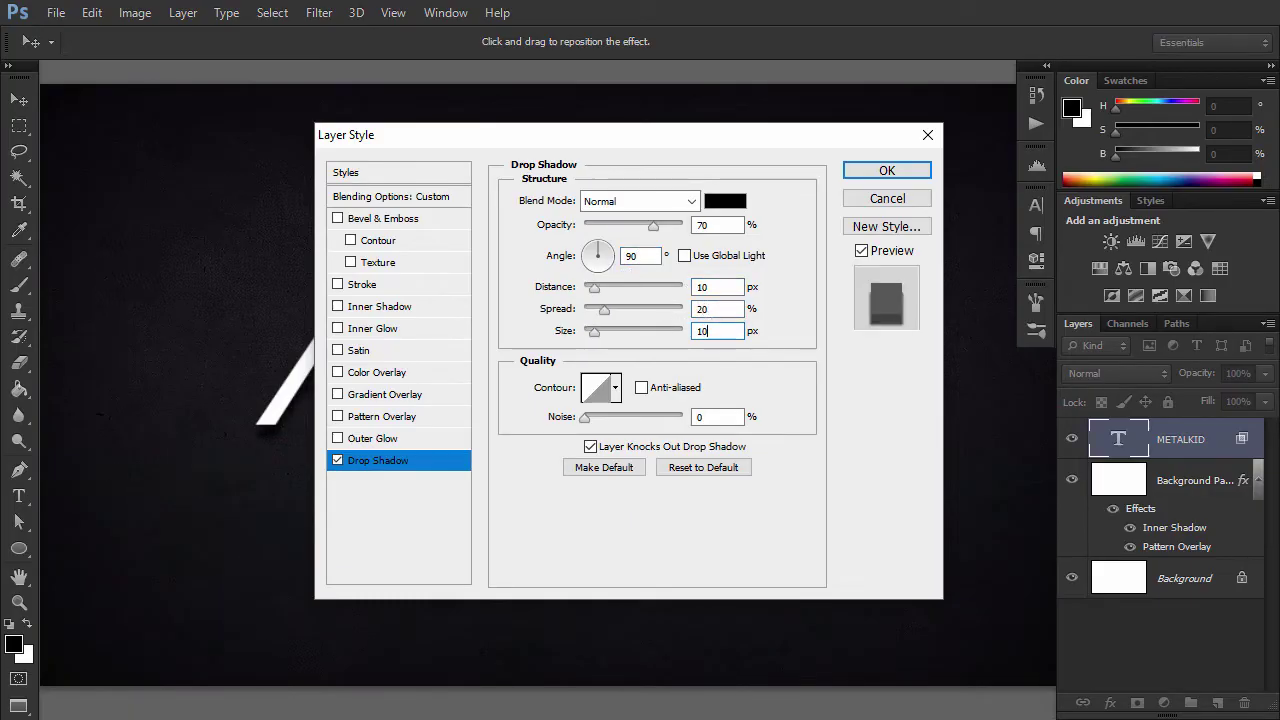
pyautogui.click(929, 173)
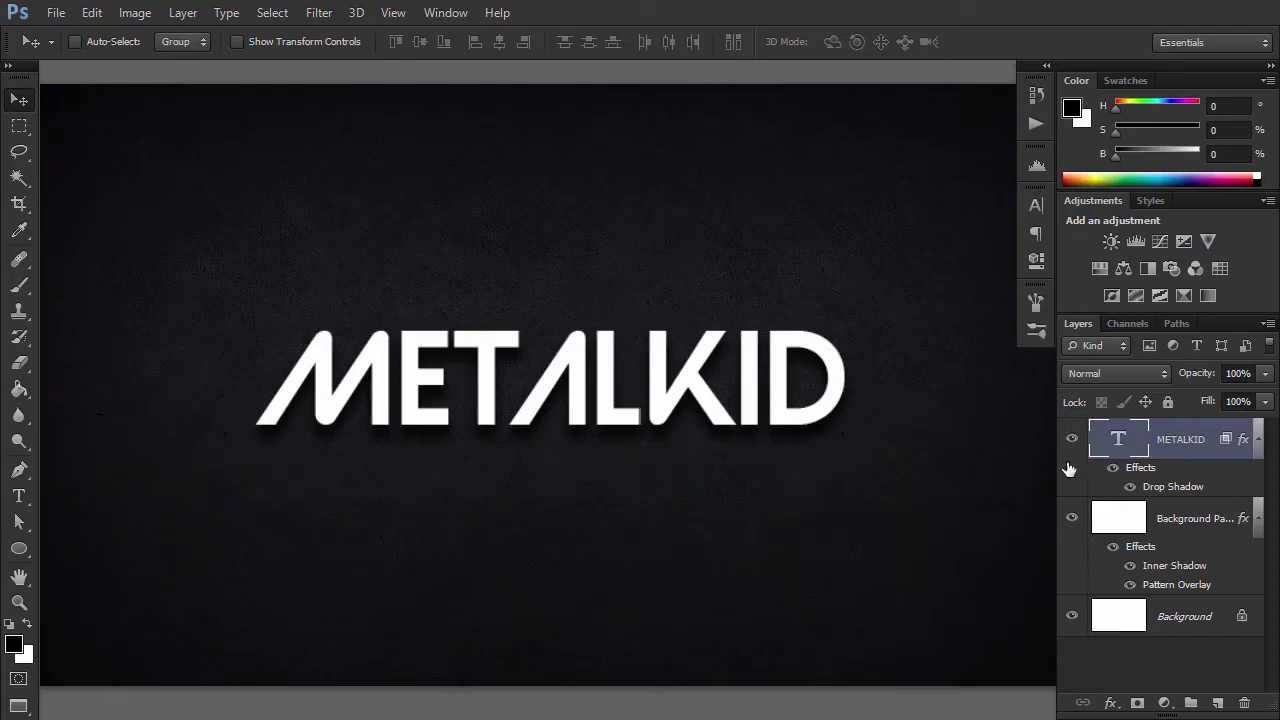
# Add a Gradient Overlay at 150% scale and set its left stop to 0d1117.
pyautogui.doubleClick(1183, 462)
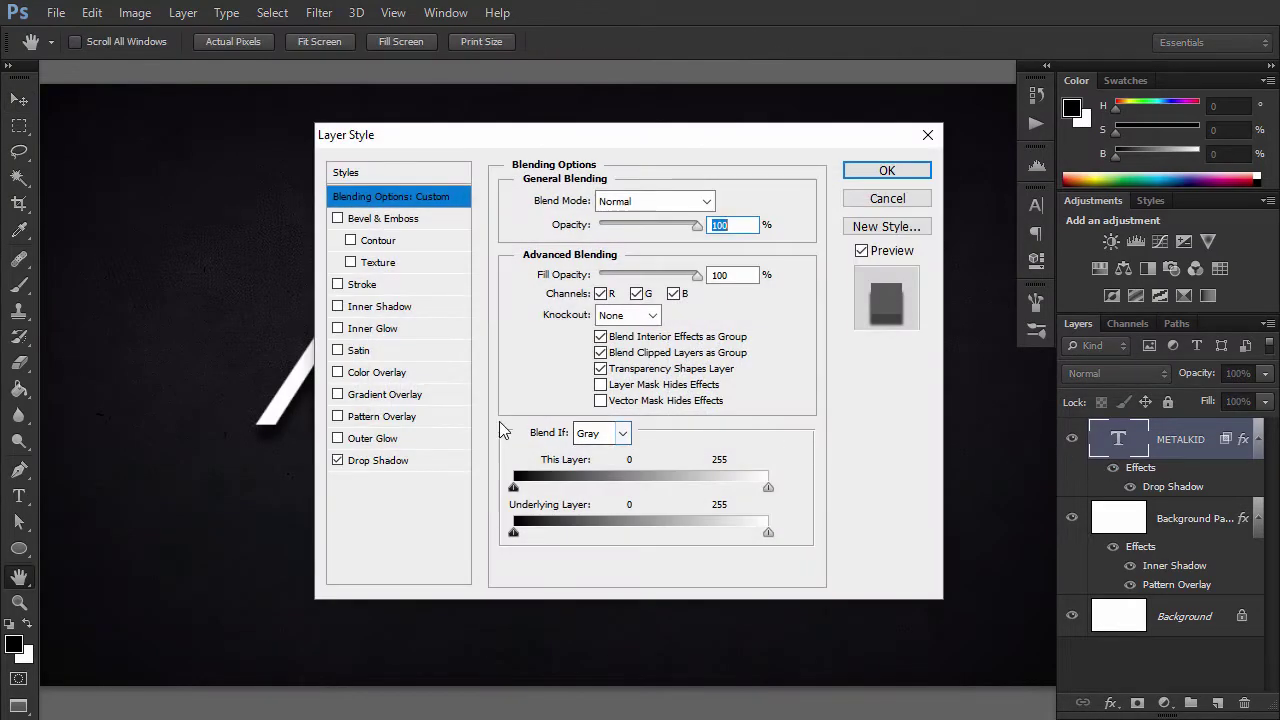
pyautogui.click(390, 395)
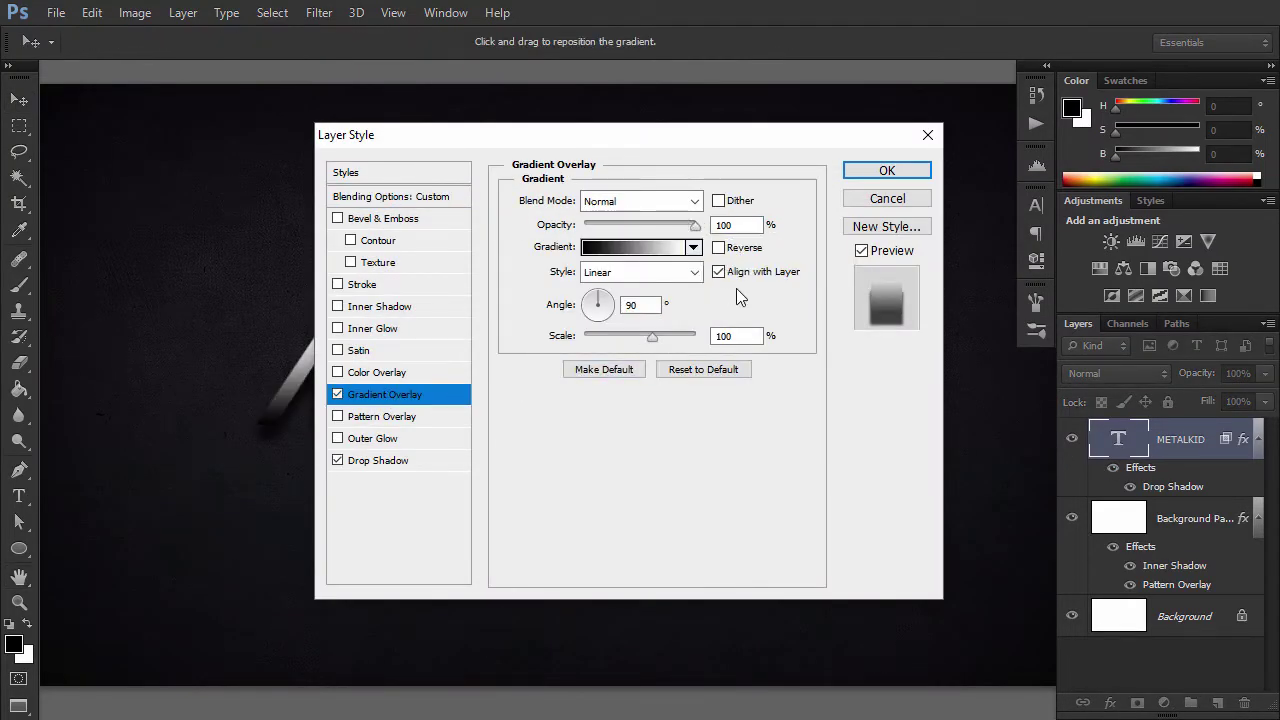
pyautogui.moveTo(676, 343); pyautogui.dragTo(702, 337)
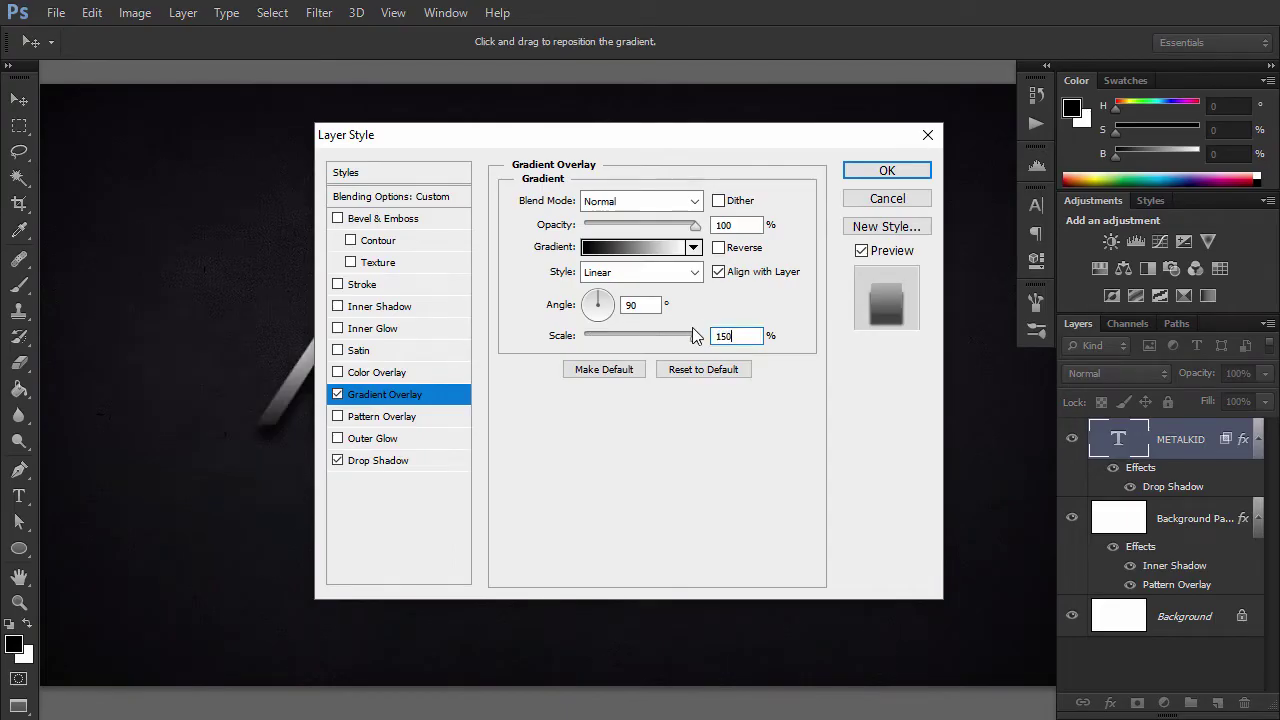
pyautogui.click(655, 250)
pyautogui.doubleClick(785, 425)
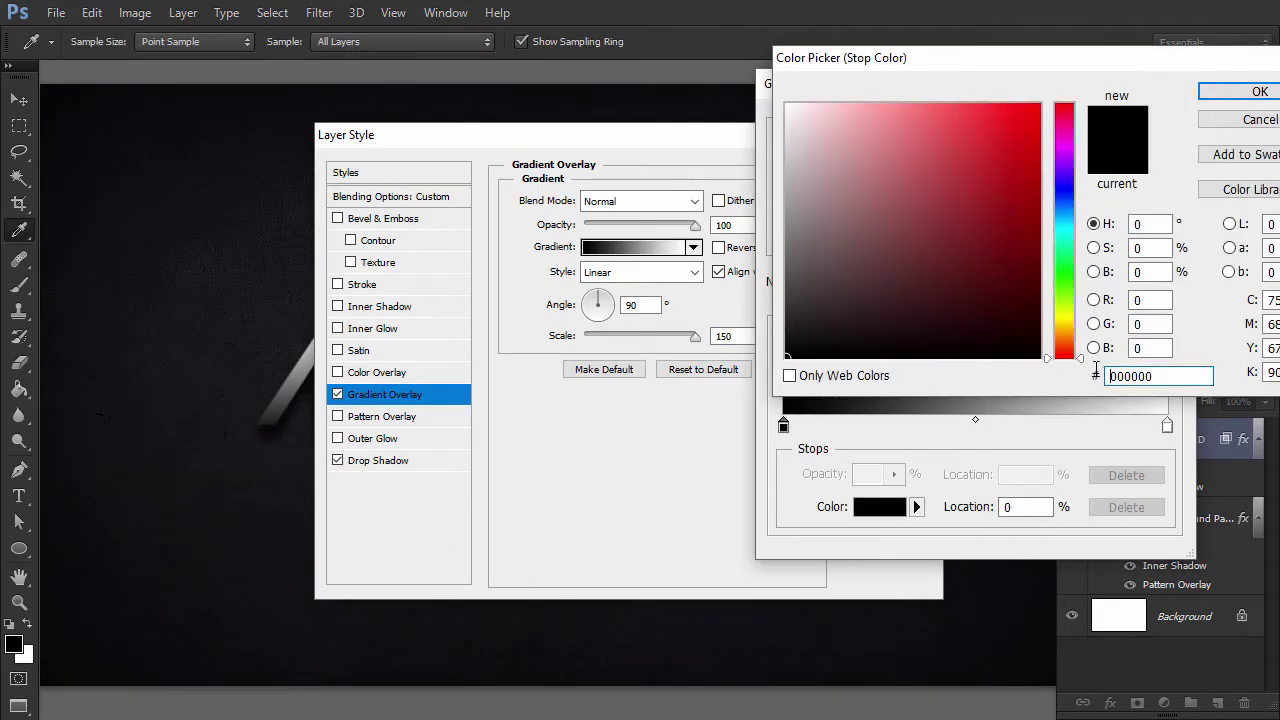
pyautogui.write('0d1117')
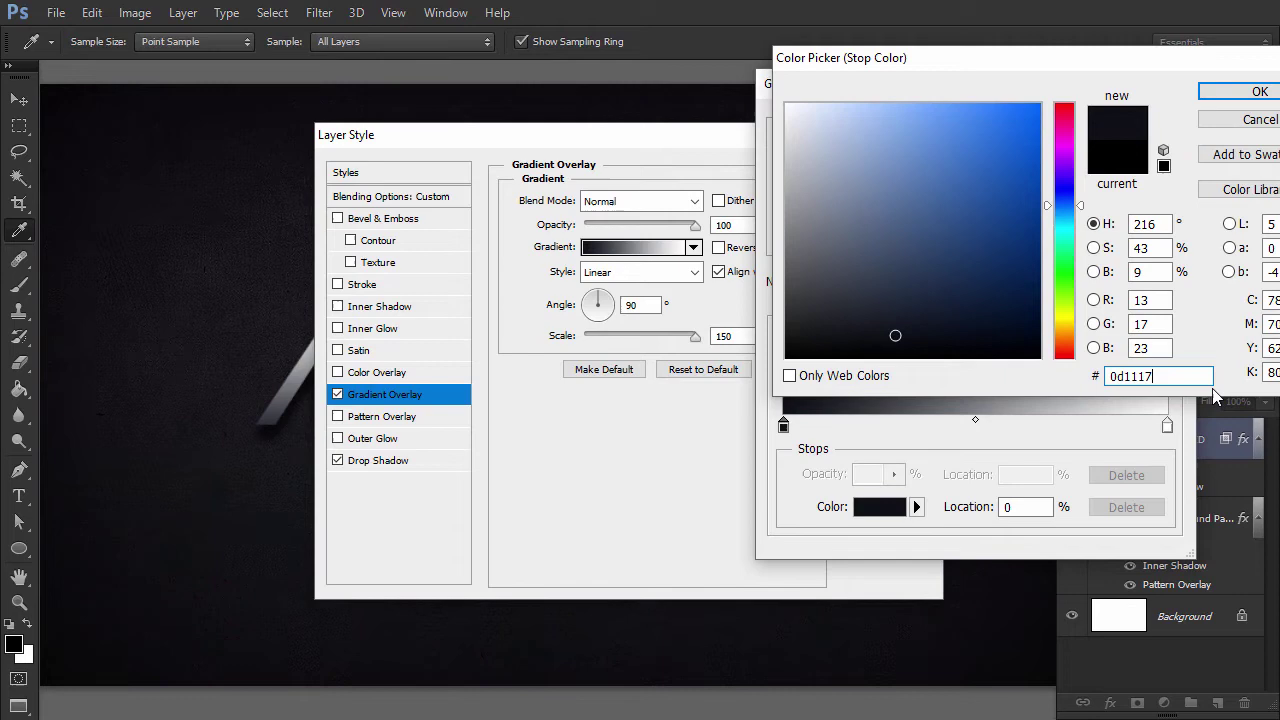
pyautogui.click(1214, 90)
# Add gradient stops at 25% (a0a0a0) and 50% (161a20).
pyautogui.click(848, 440)
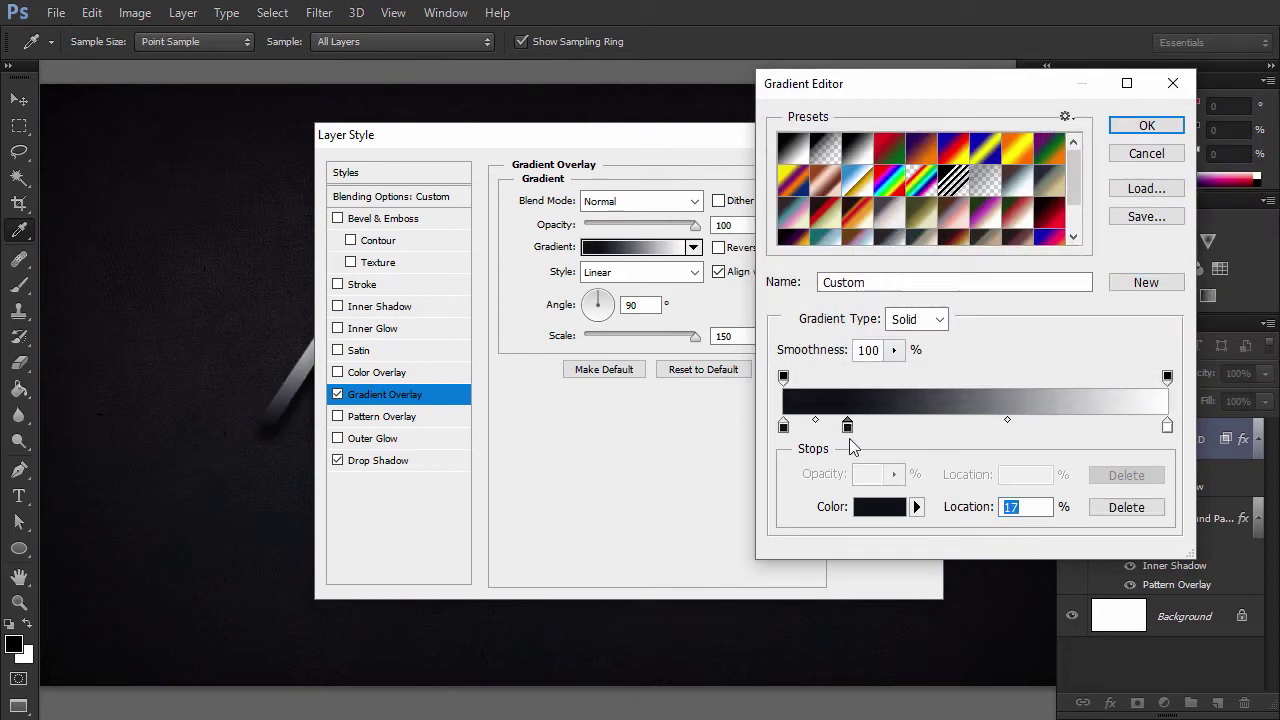
pyautogui.doubleClick(848, 426)
pyautogui.write('a0a0a0')
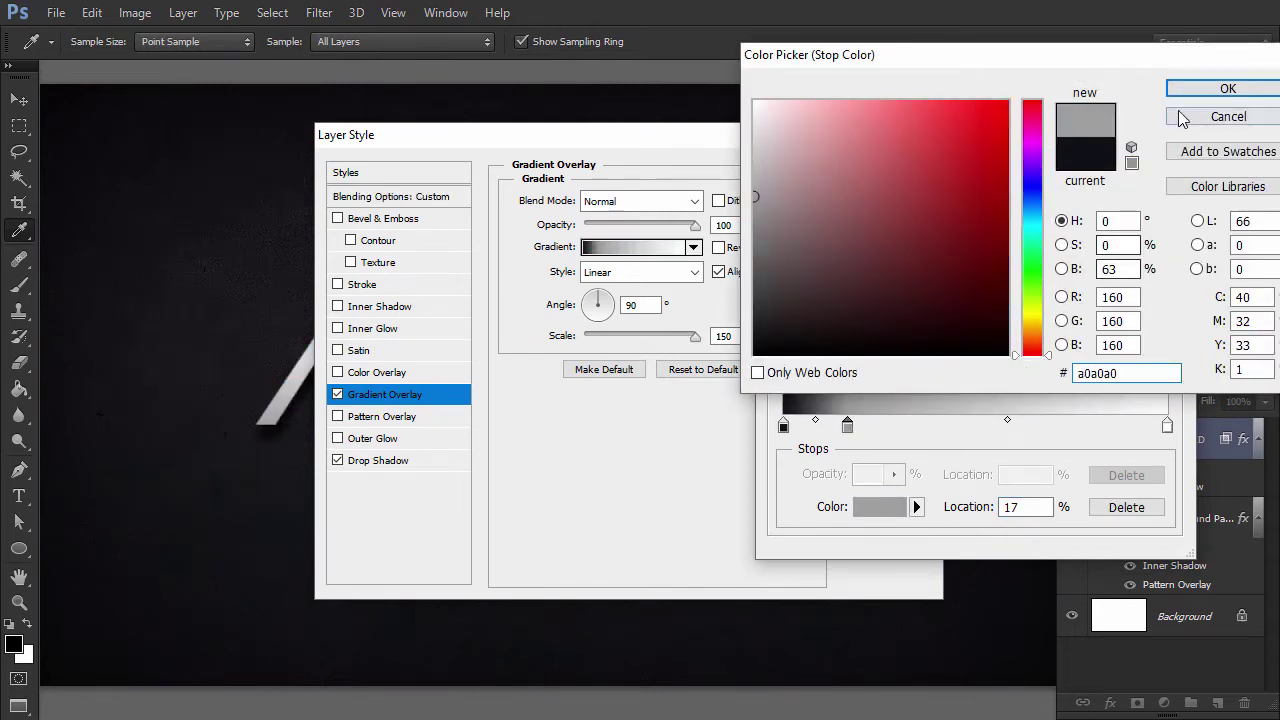
pyautogui.click(1228, 88)
pyautogui.write('25')
pyautogui.click(965, 435)
pyautogui.doubleClick(962, 426)
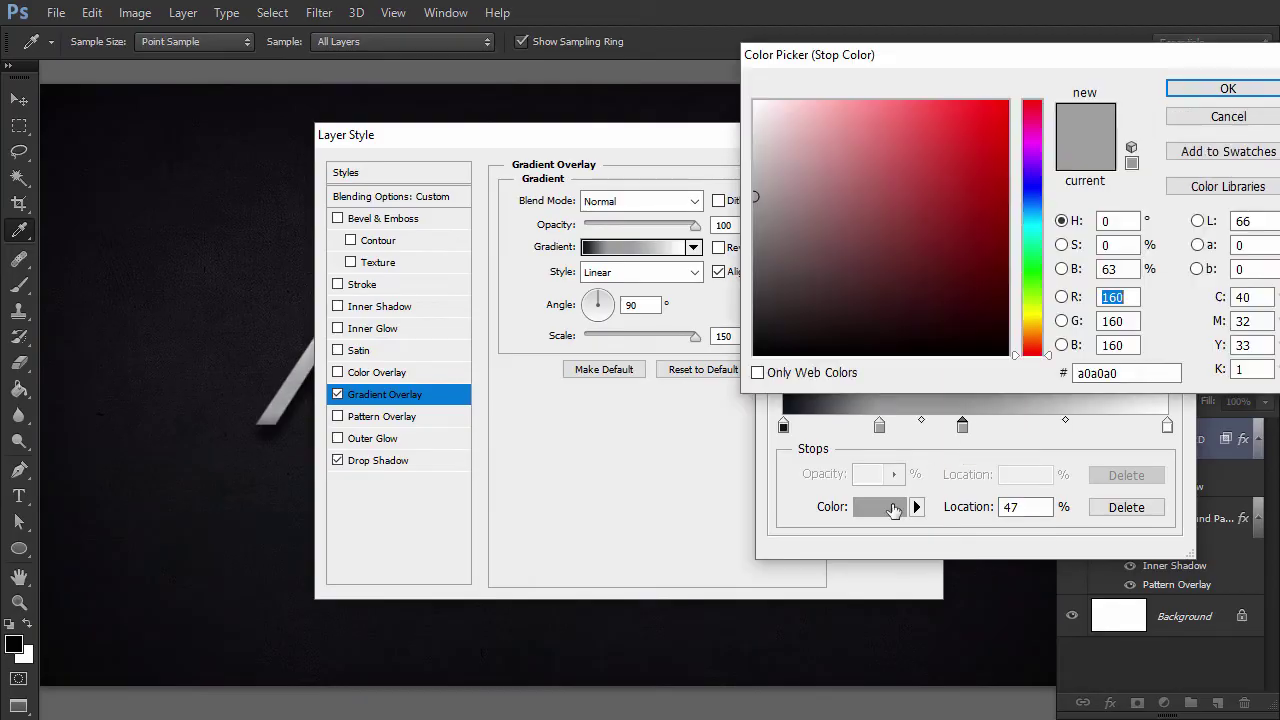
pyautogui.write('161a20')
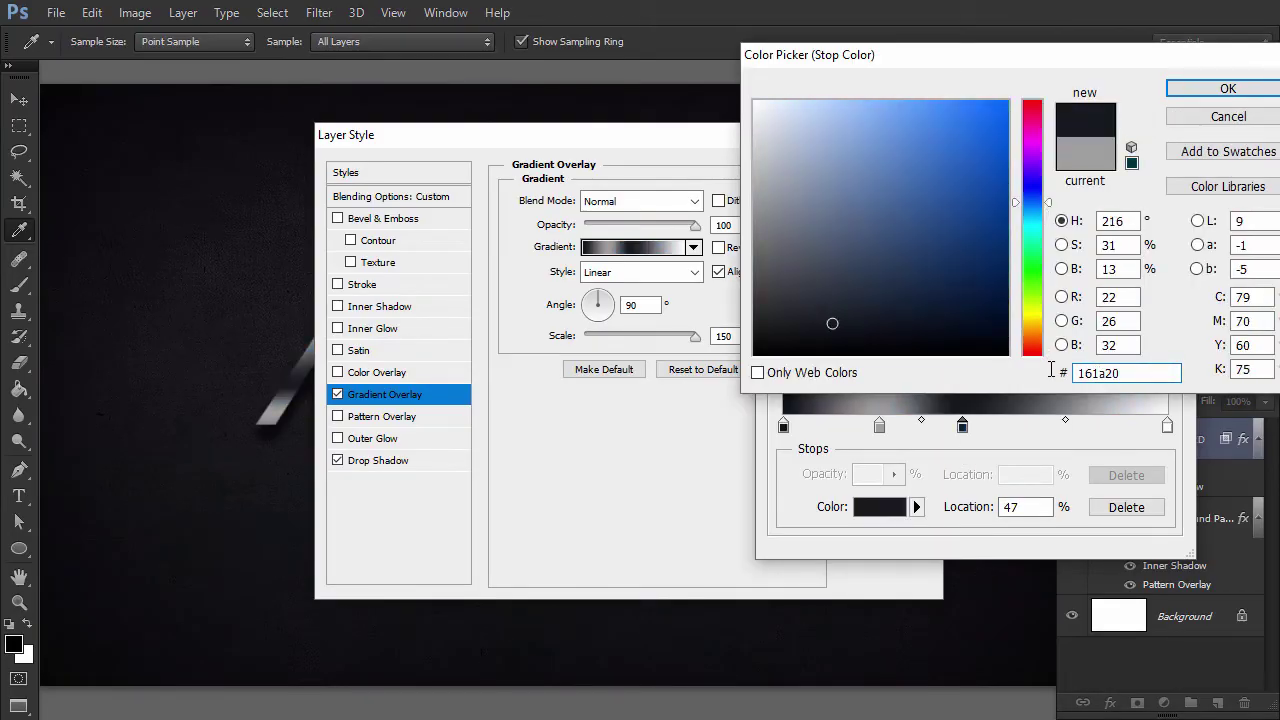
pyautogui.click(1228, 88)
pyautogui.write('50')
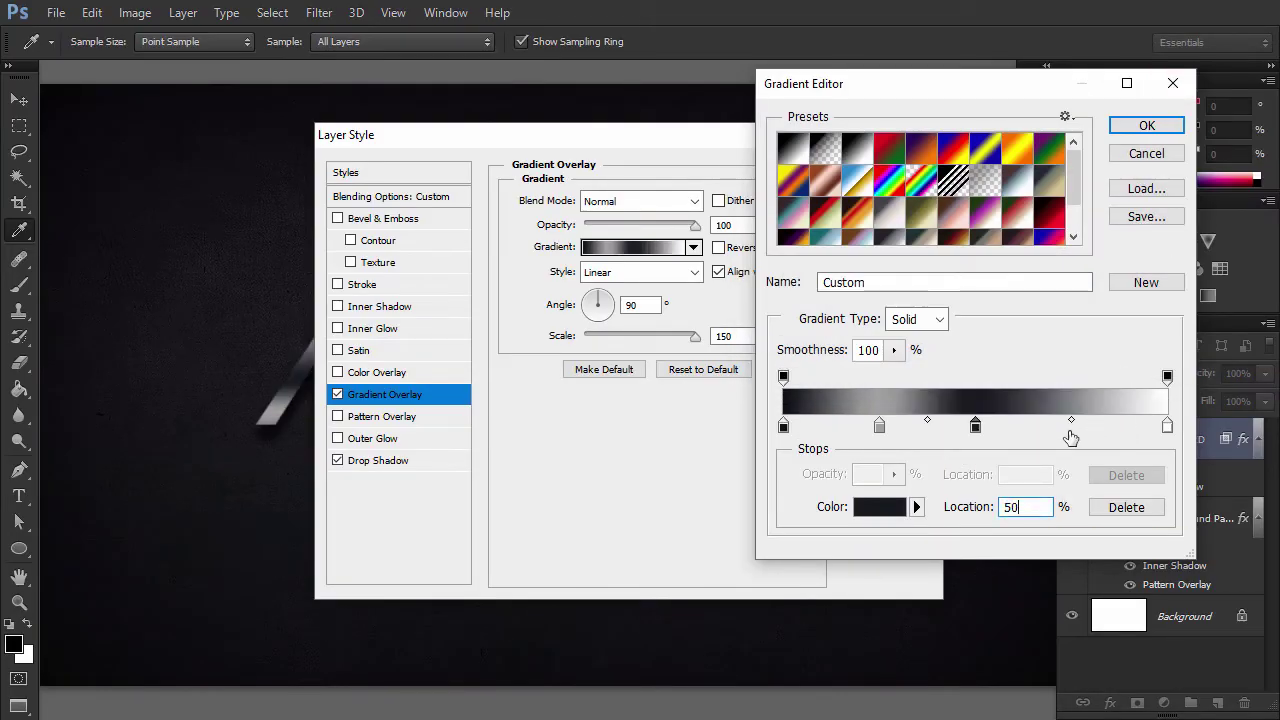
# Add a 75% a0a0a0 stop, set the right end to 0d1117, and apply the overlay.
pyautogui.click(1068, 433)
pyautogui.doubleClick(1066, 426)
pyautogui.write('a0a0a0')
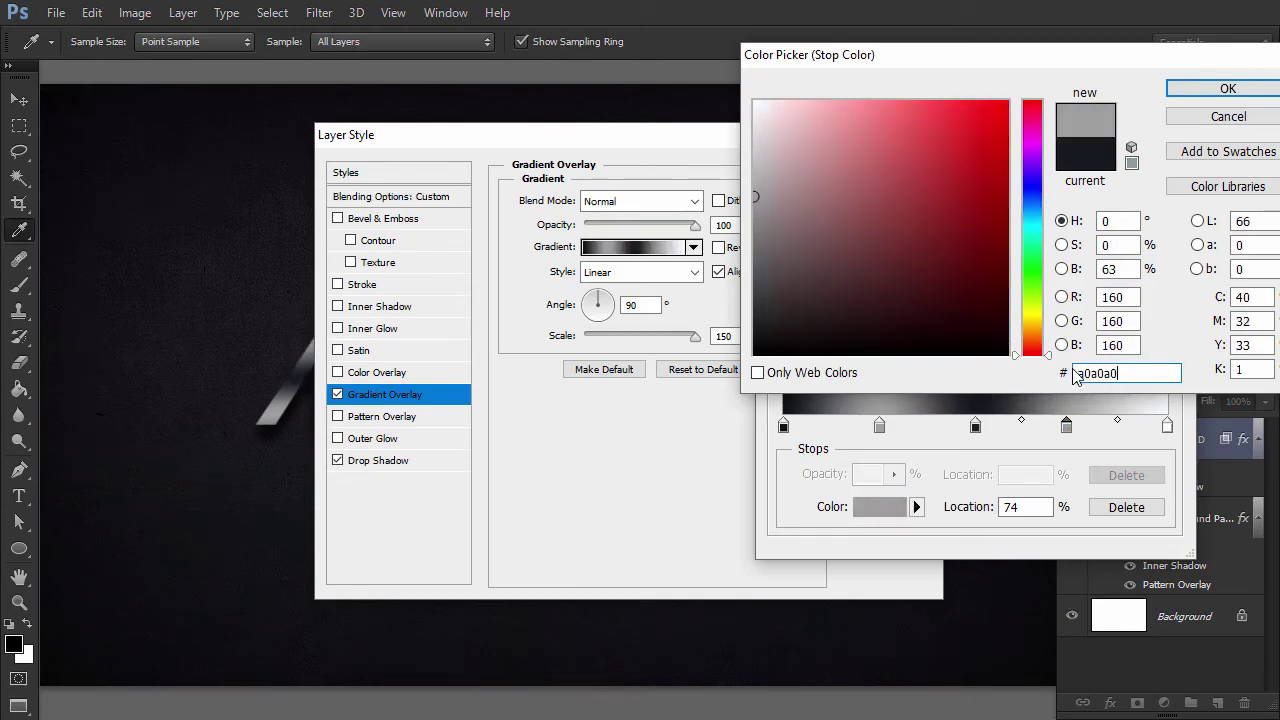
pyautogui.click(1228, 90)
pyautogui.write('75')
pyautogui.press('Tab')
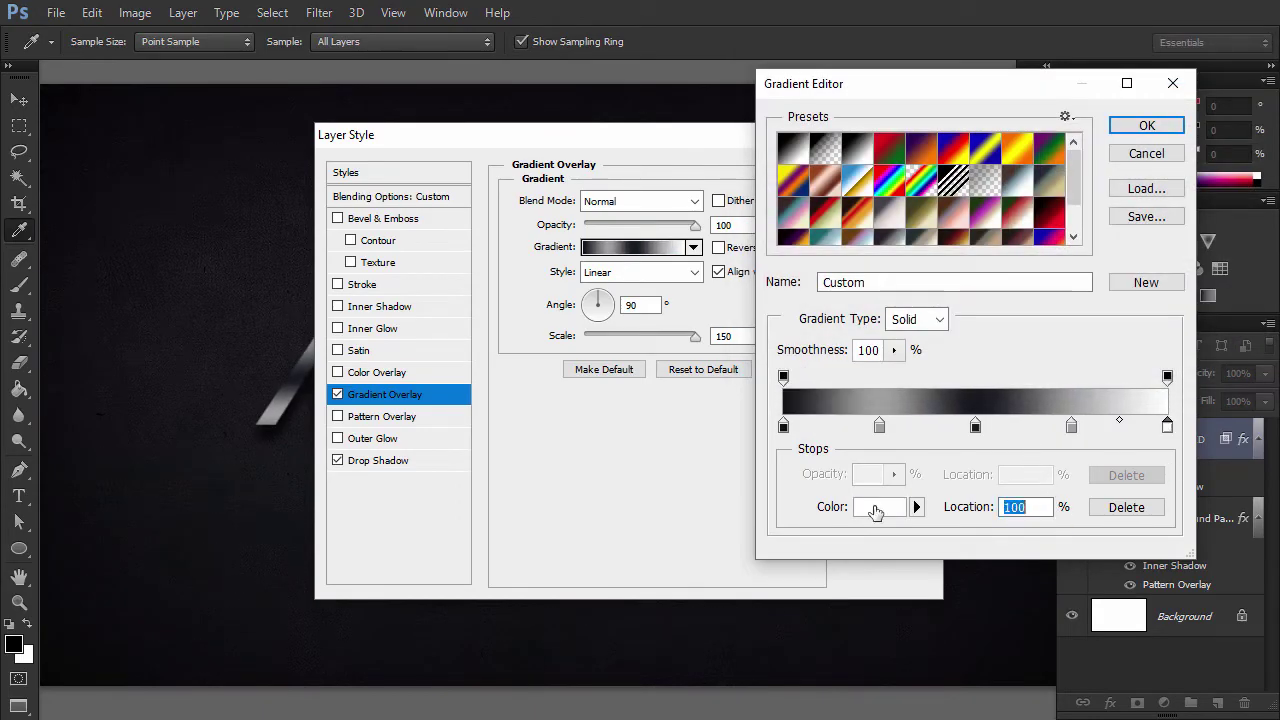
pyautogui.click(875, 508)
pyautogui.write('0d')
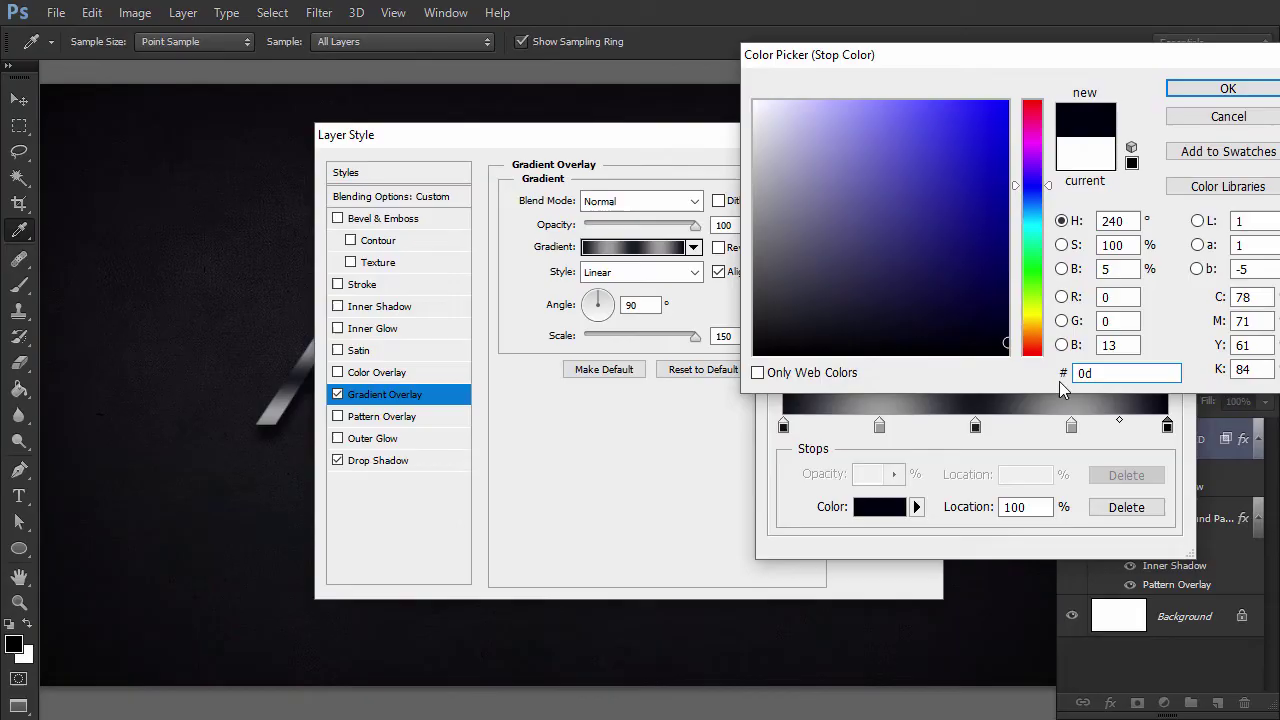
pyautogui.write('1117')
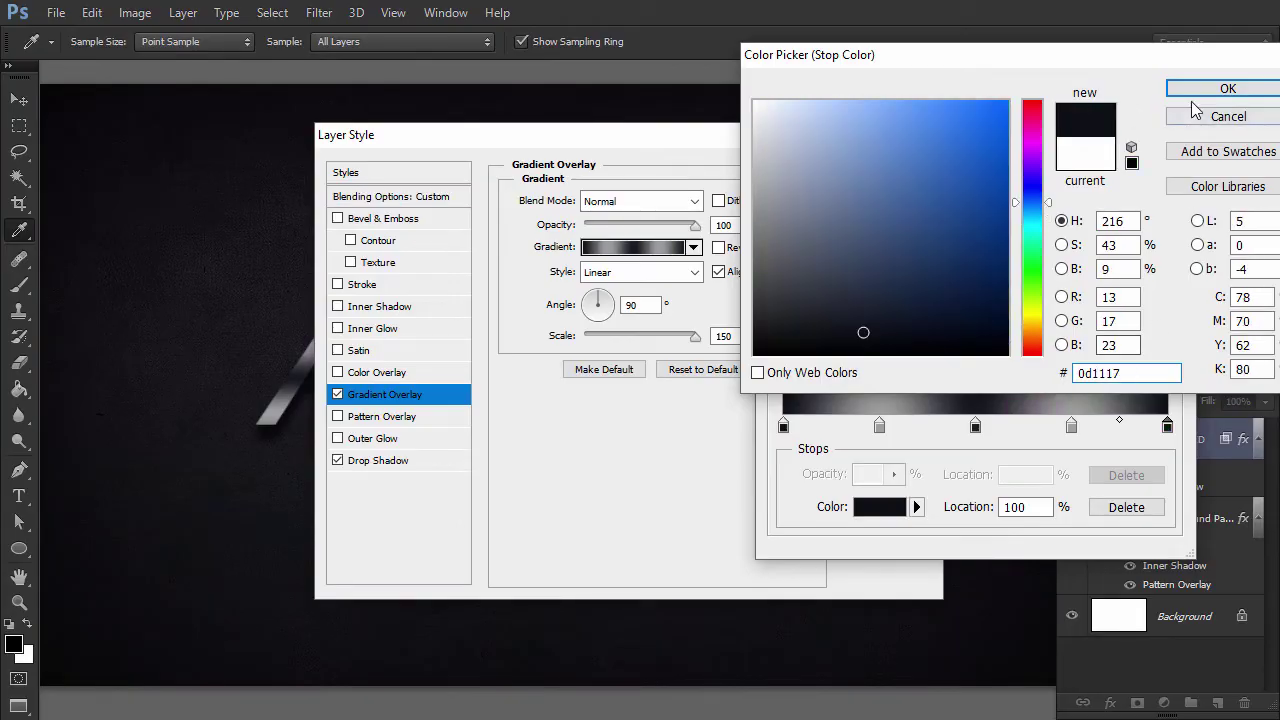
pyautogui.click(1228, 88)
pyautogui.press('Return')
pyautogui.click(920, 180)
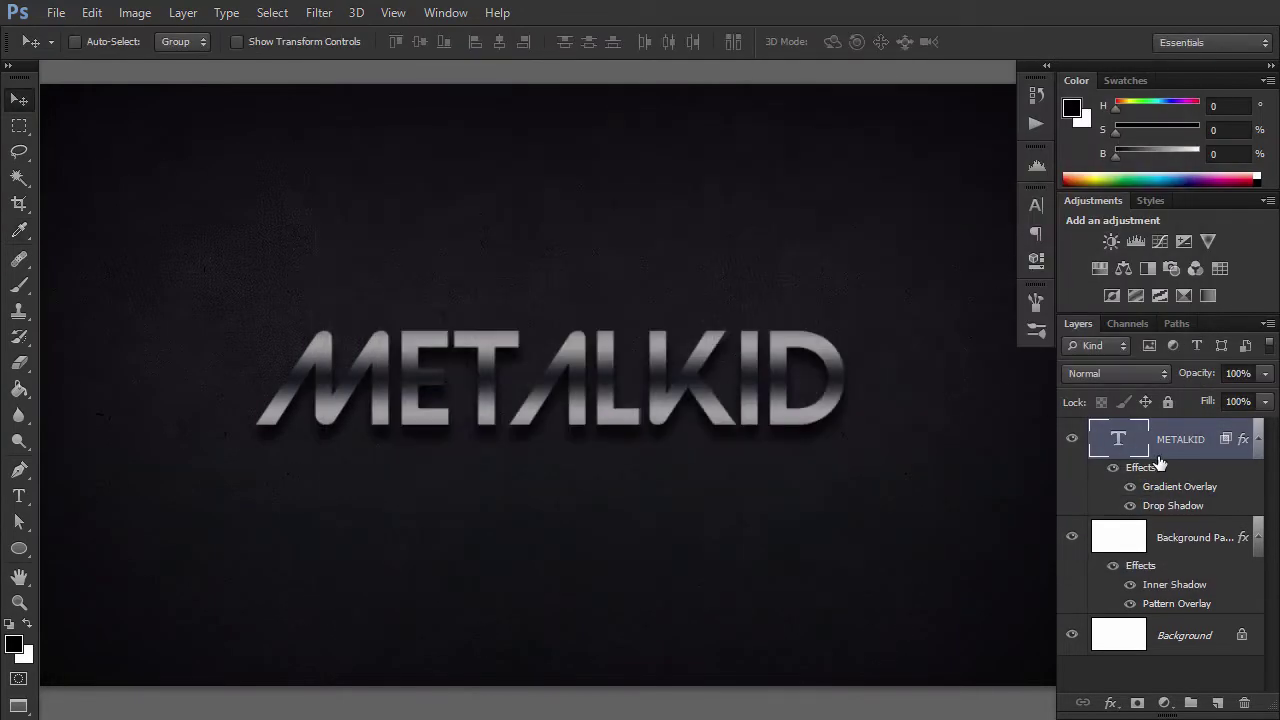
# Add a white Normal-mode Inner Glow at 100% opacity to METALKID.
pyautogui.doubleClick(1163, 463)
pyautogui.click(338, 328)
pyautogui.click(403, 334)
pyautogui.click(640, 201)
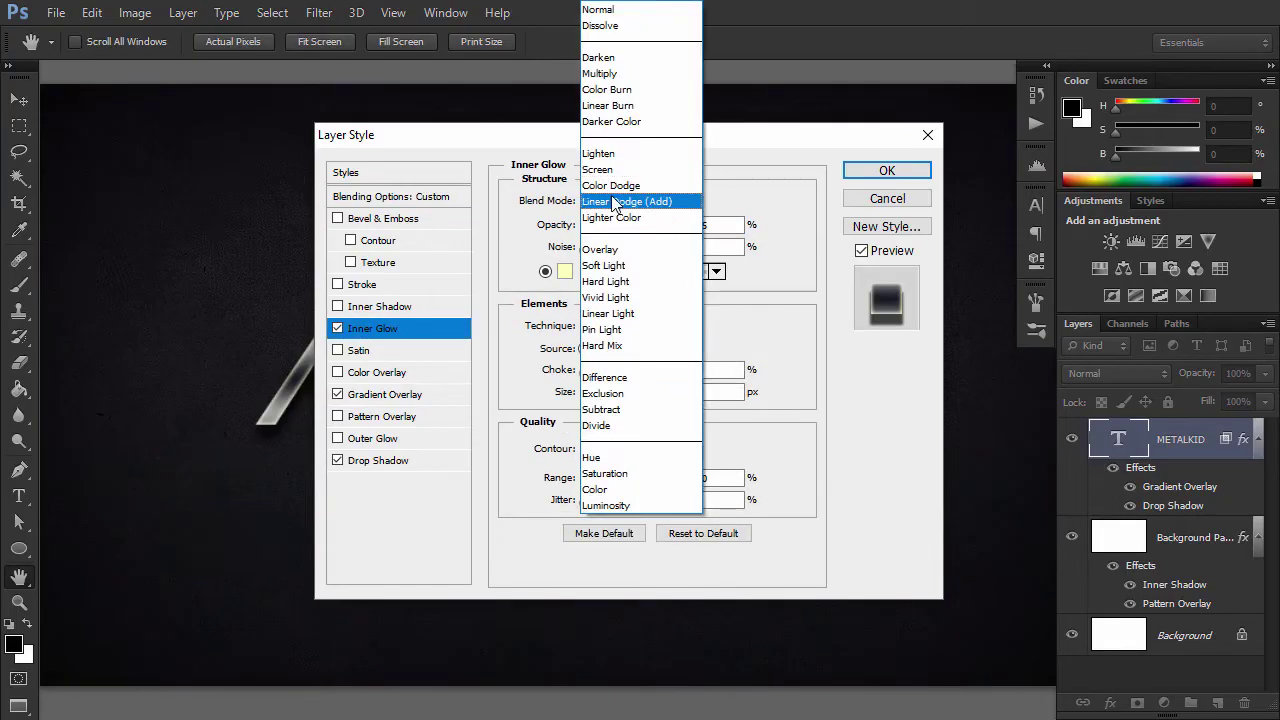
pyautogui.click(620, 9)
pyautogui.moveTo(658, 226); pyautogui.dragTo(697, 225)
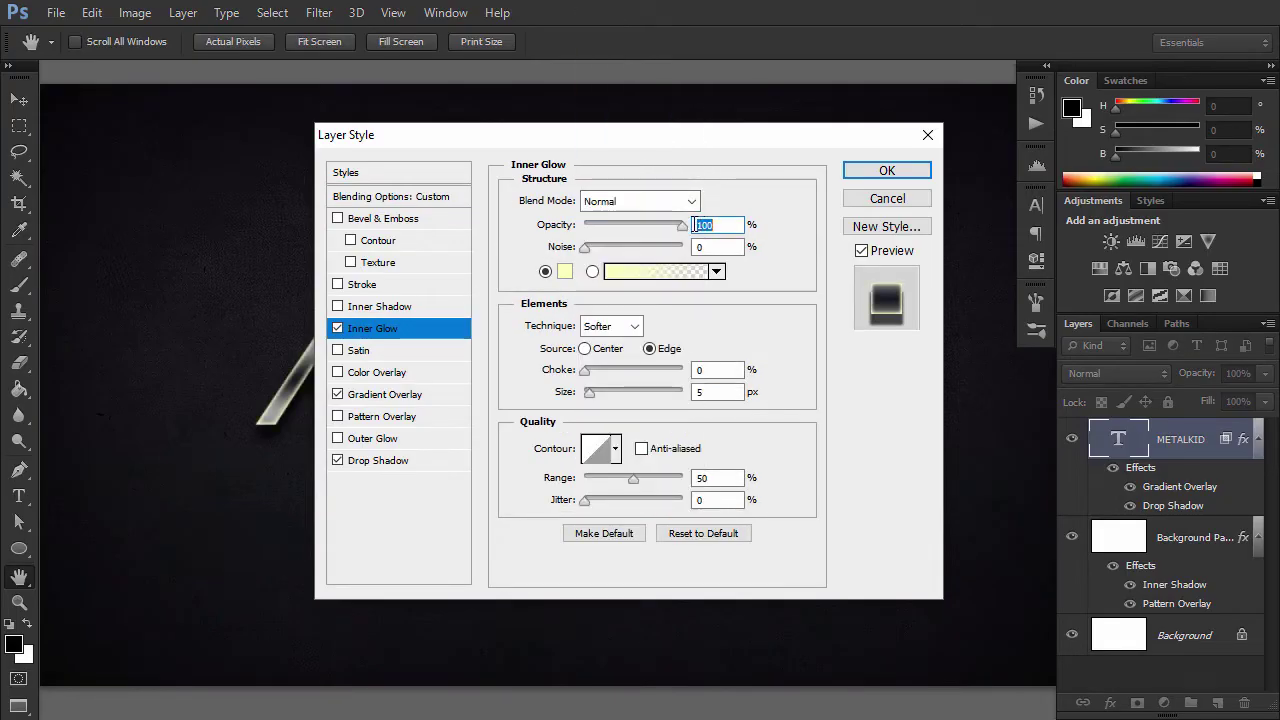
pyautogui.click(565, 271)
pyautogui.click(752, 84)
pyautogui.click(1216, 88)
# Set the inner glow choke to 40% and size to 3, and apply it.
pyautogui.moveTo(678, 369); pyautogui.dragTo(623, 370)
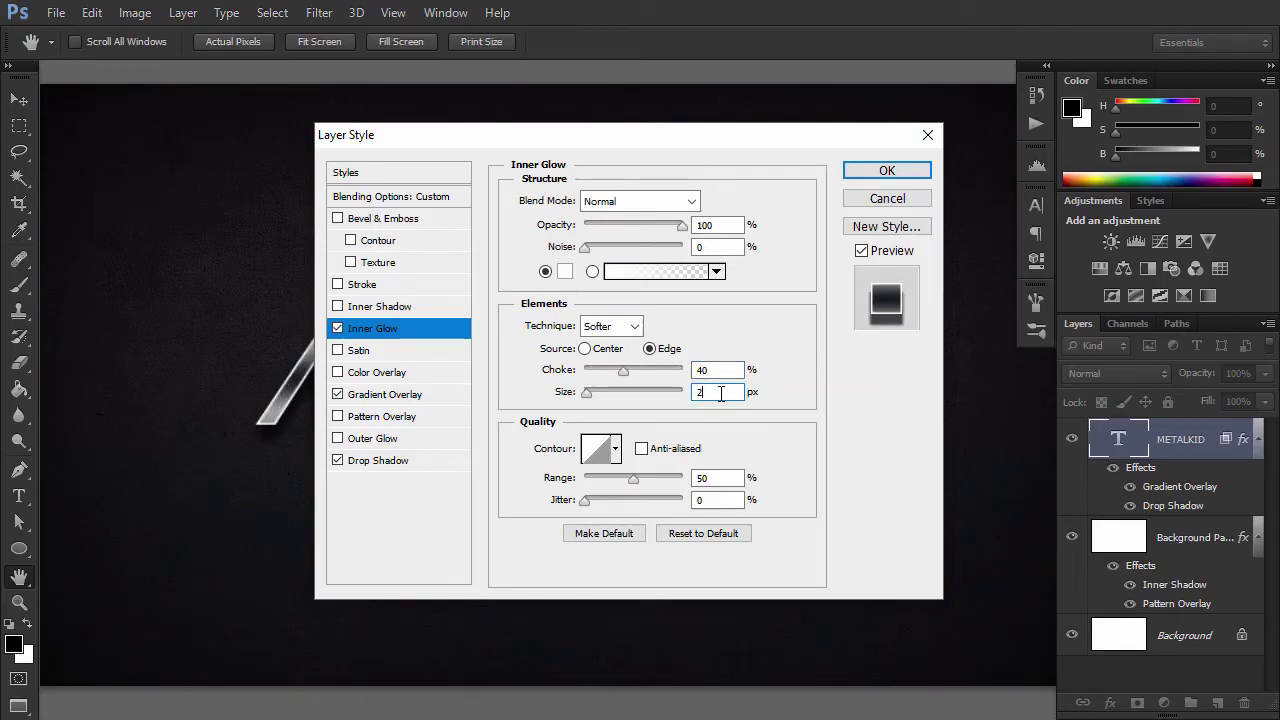
pyautogui.write('3')
pyautogui.click(887, 170)
pyautogui.doubleClick(1153, 467)
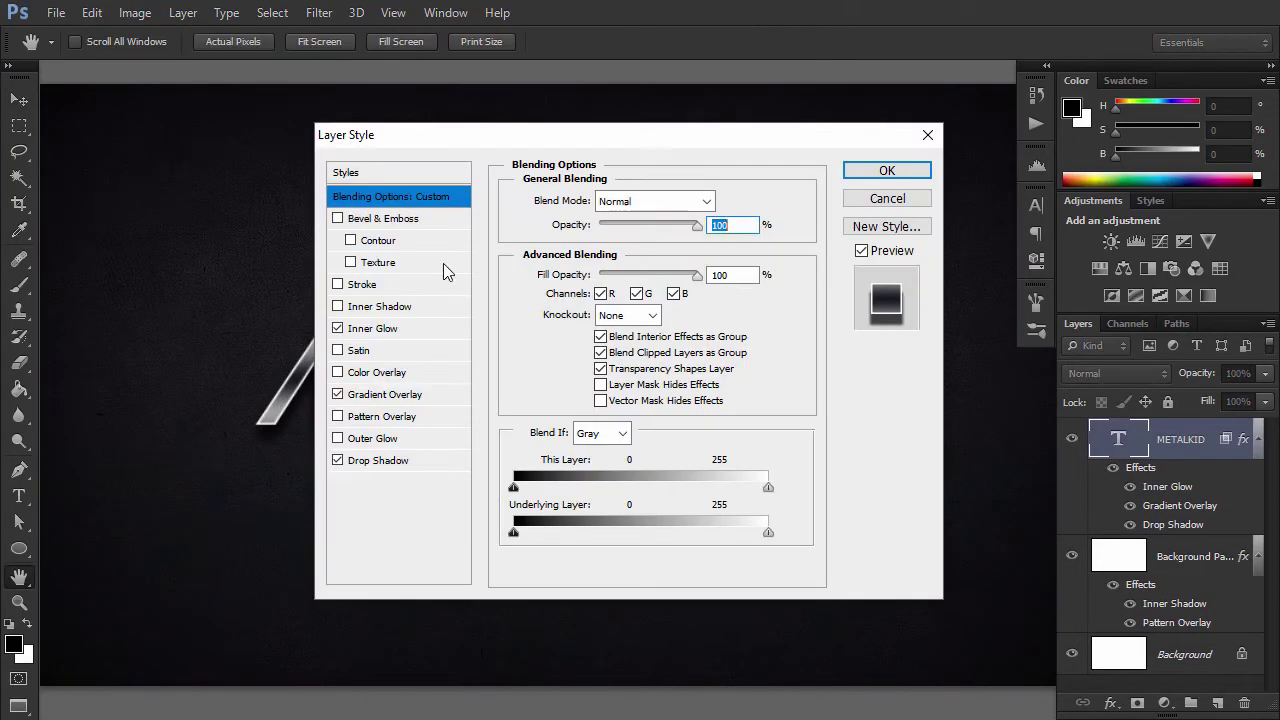
# Enable Bevel & Emboss with size 10, soften 1 and a local 90° angle instead of global light.
pyautogui.click(391, 221)
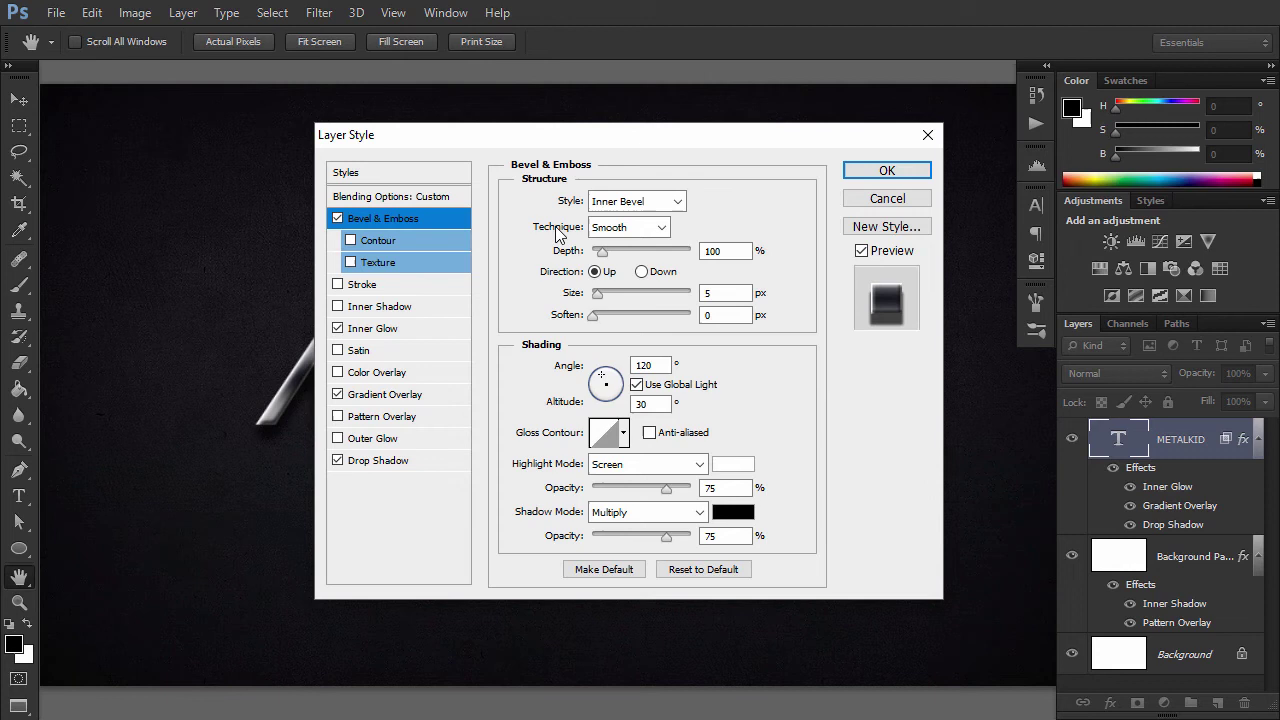
pyautogui.doubleClick(718, 292)
pyautogui.write('10')
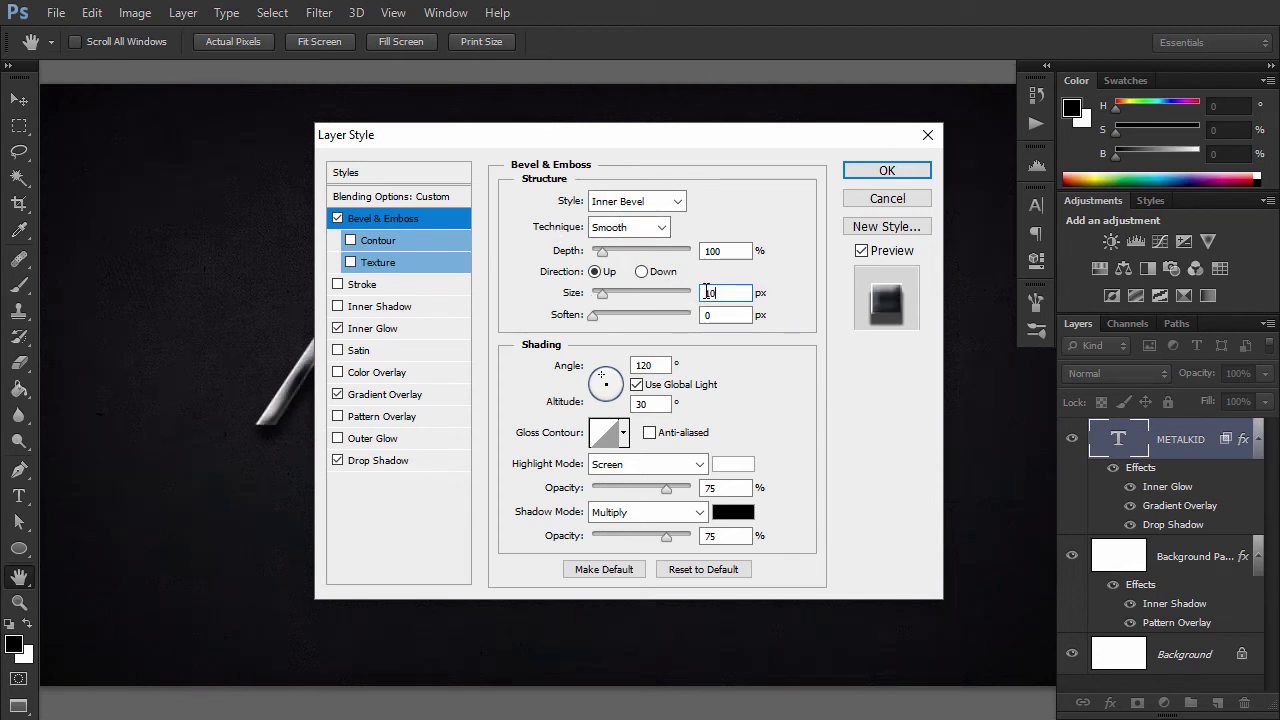
pyautogui.press('Tab')
pyautogui.write('1')
pyautogui.click(637, 384)
pyautogui.doubleClick(659, 366)
pyautogui.write('90')
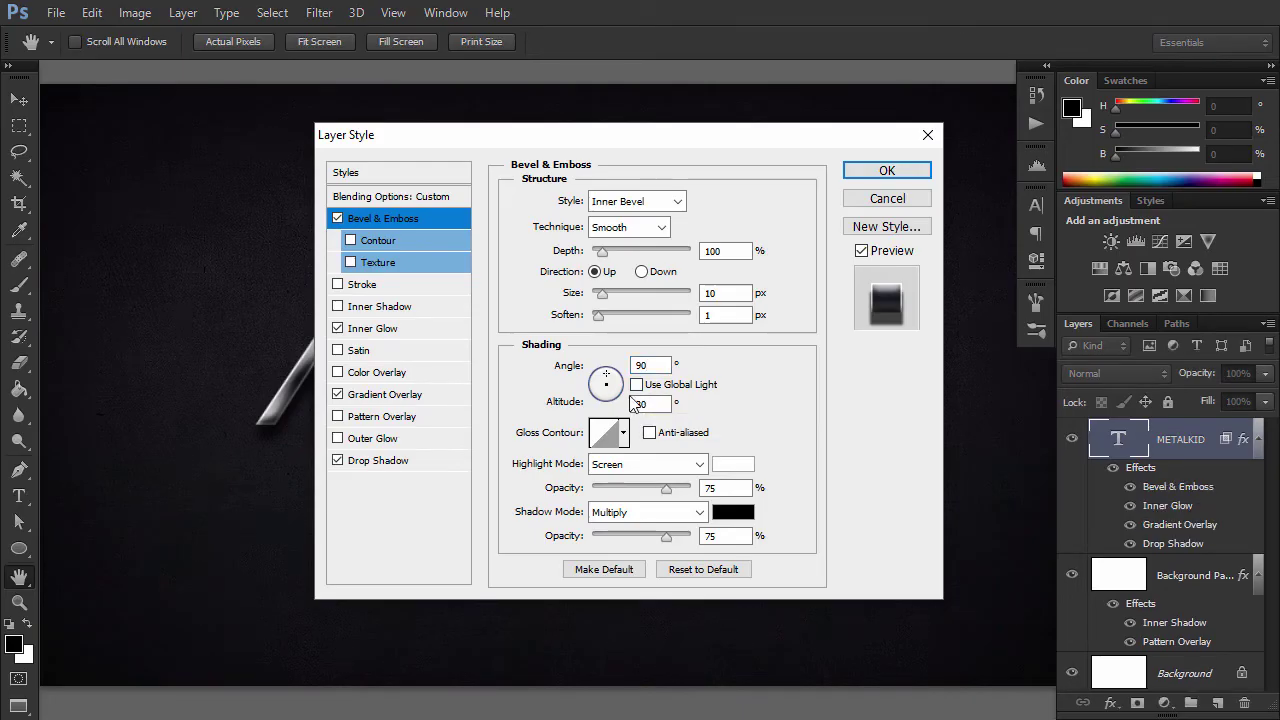
# Apply the CustomContourMK01 gloss contour and confirm the bevel settings.
pyautogui.click(623, 432)
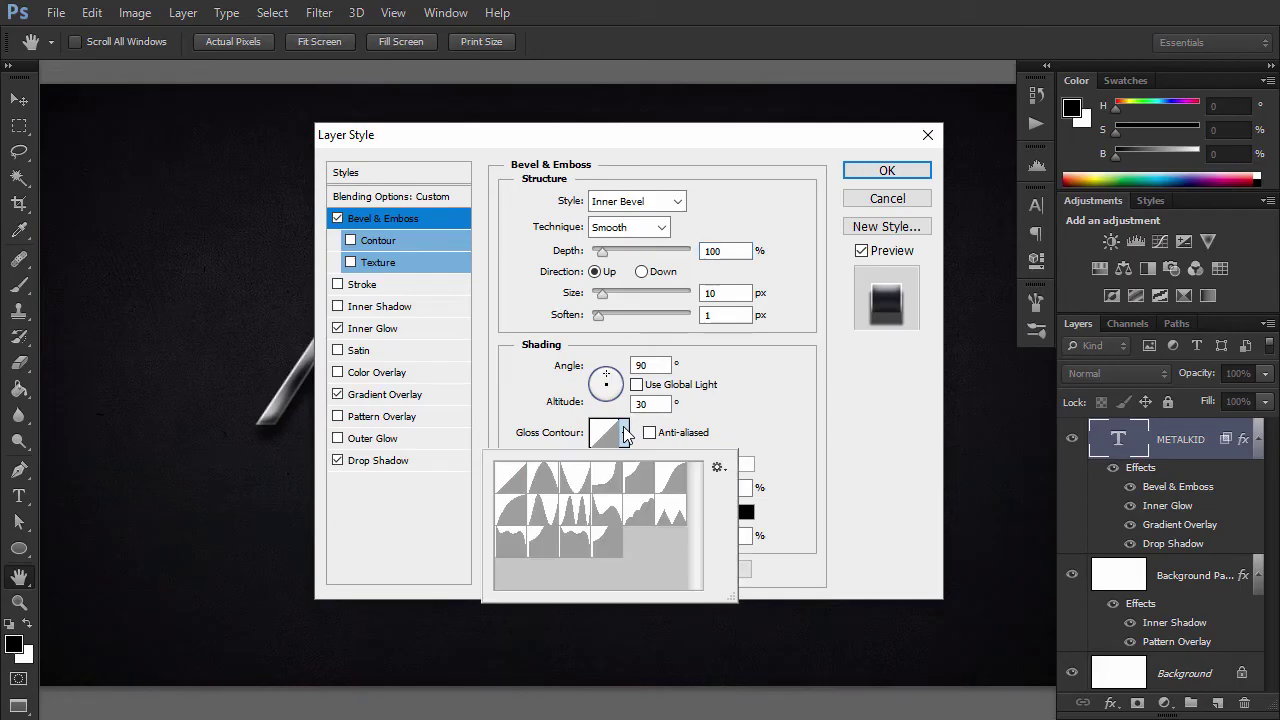
pyautogui.click(577, 543)
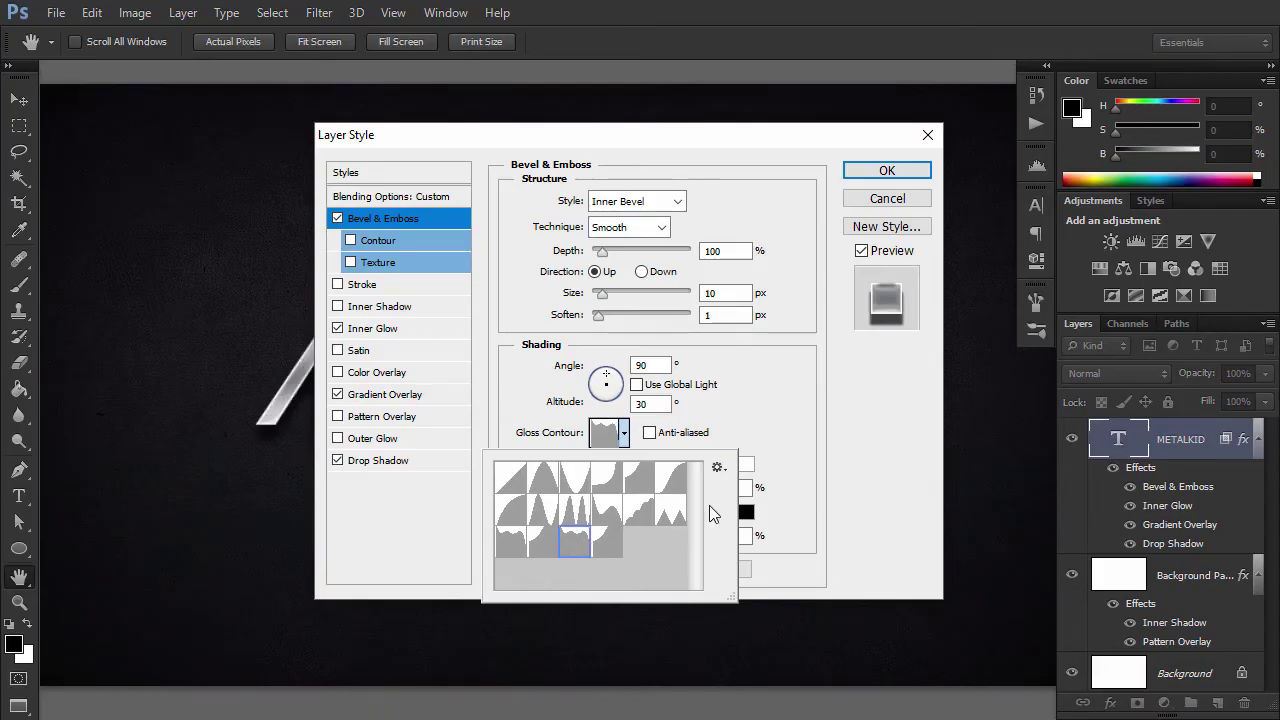
pyautogui.click(794, 443)
pyautogui.click(878, 171)
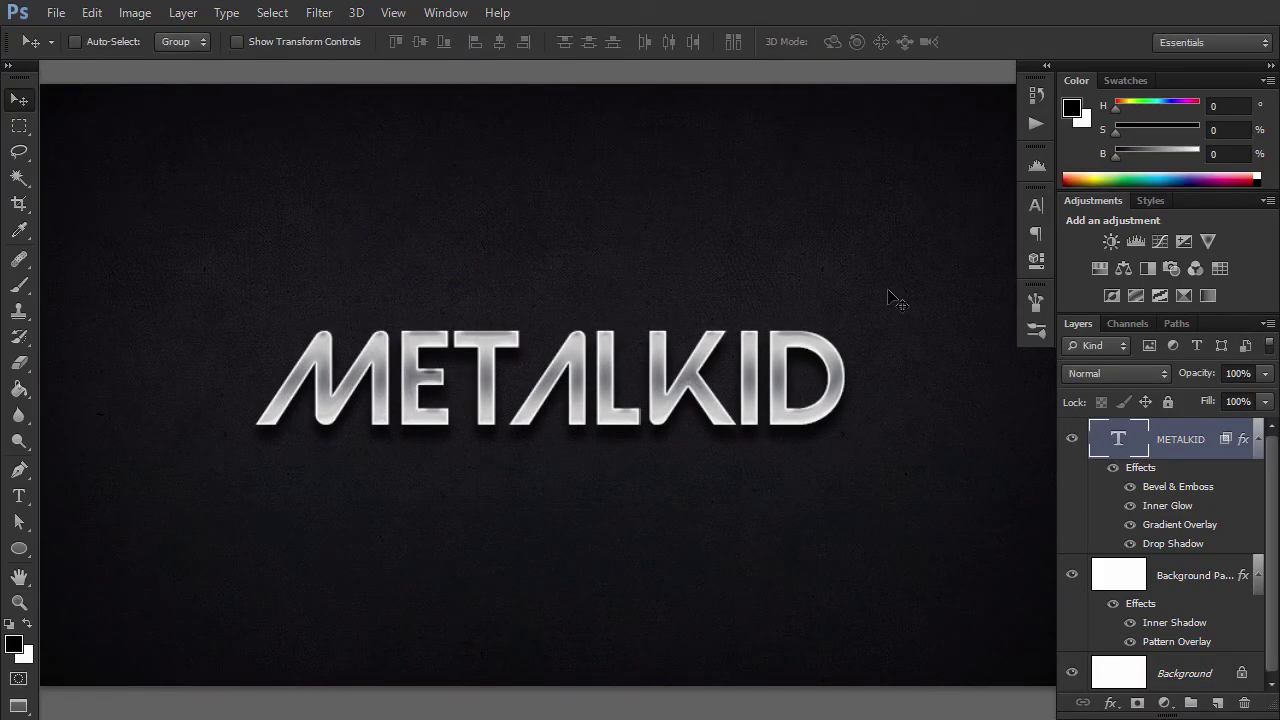
# Reopen the METALKID layer style and enable a white Satin in Color Dodge mode.
pyautogui.doubleClick(1168, 452)
pyautogui.click(407, 360)
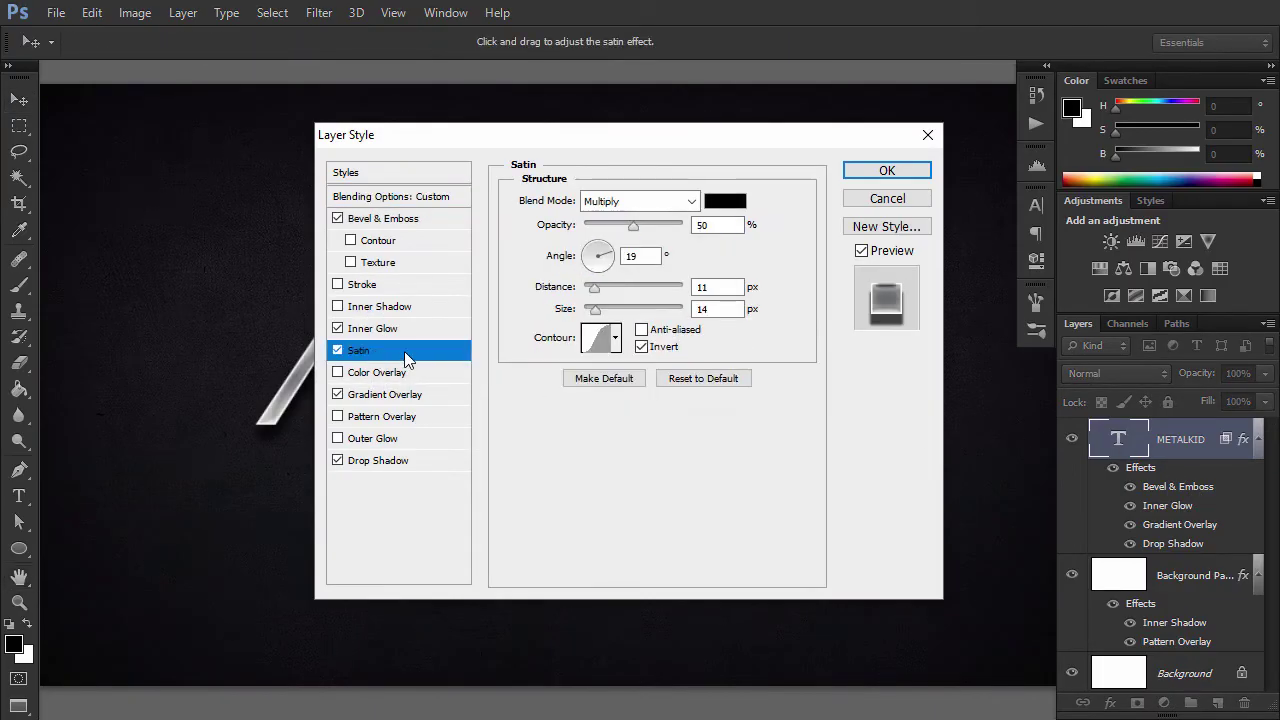
pyautogui.click(640, 201)
pyautogui.click(686, 177)
pyautogui.click(724, 201)
pyautogui.click(755, 102)
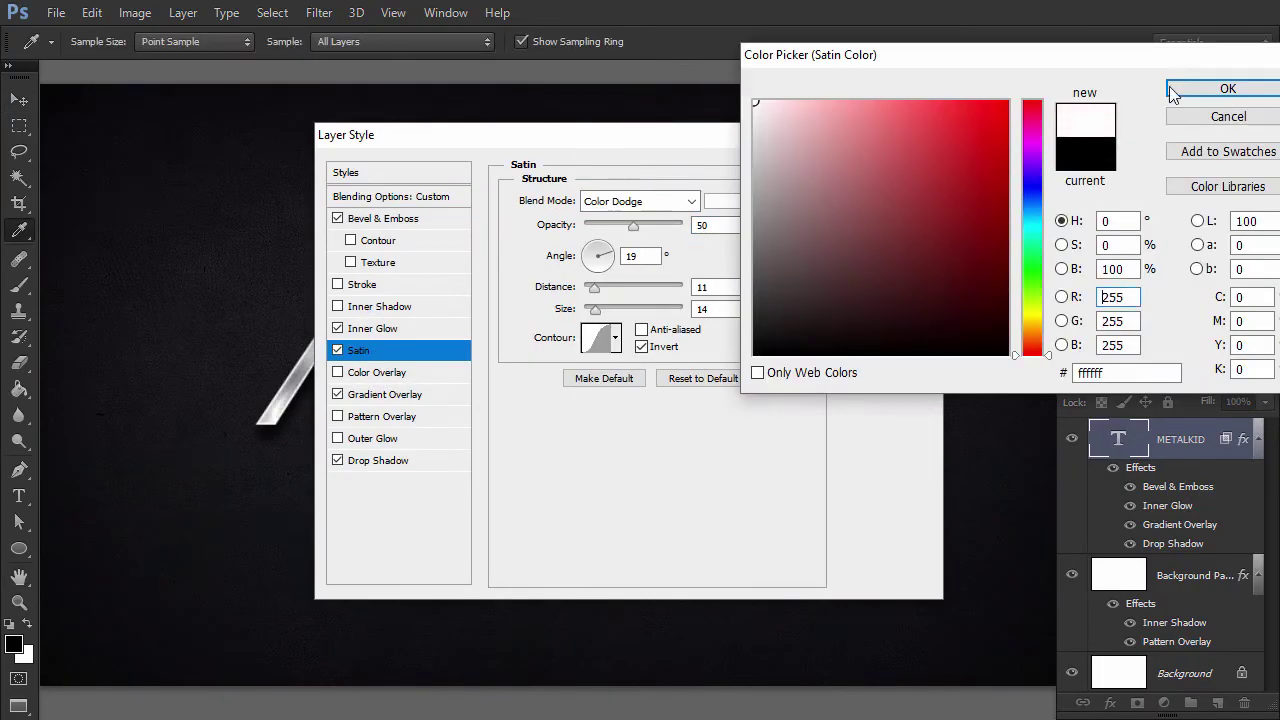
pyautogui.click(1173, 92)
# Set the satin to angle 20, distance 45, size 8 with the CustomContourMK02 contour, and confirm.
pyautogui.click(633, 256)
pyautogui.write('20')
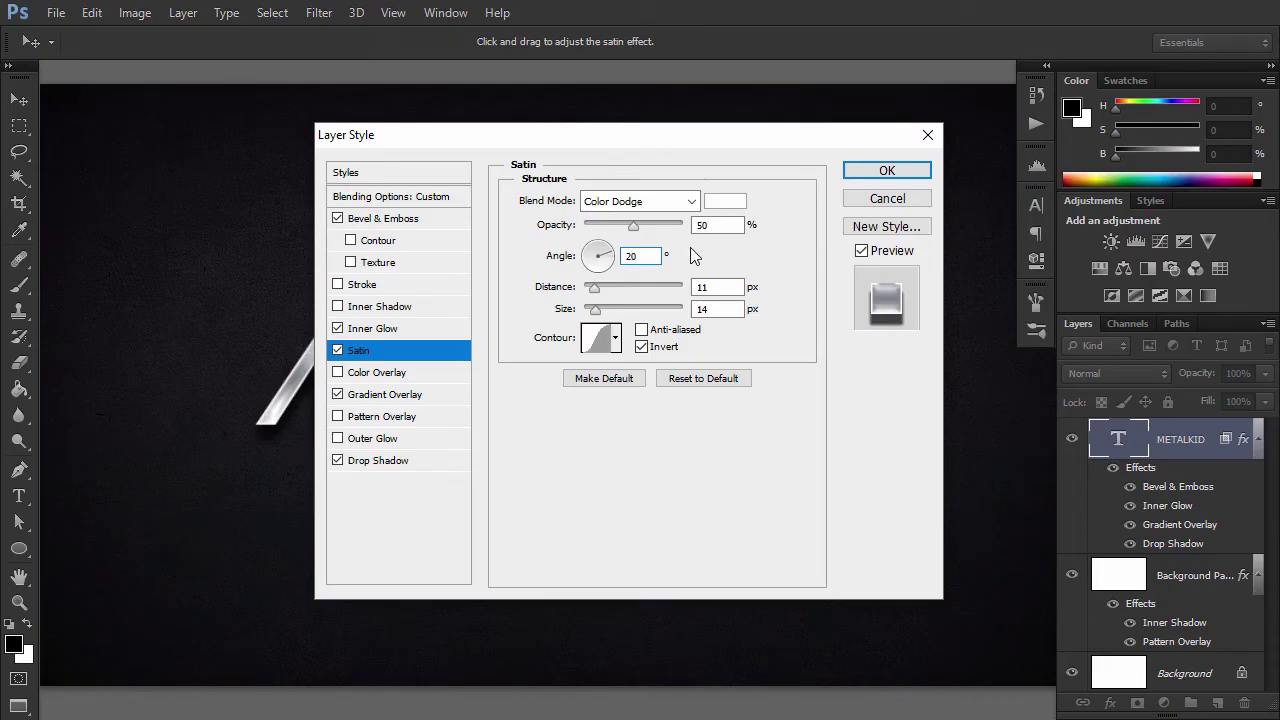
pyautogui.press('Tab')
pyautogui.write('45')
pyautogui.press('Tab')
pyautogui.write('8')
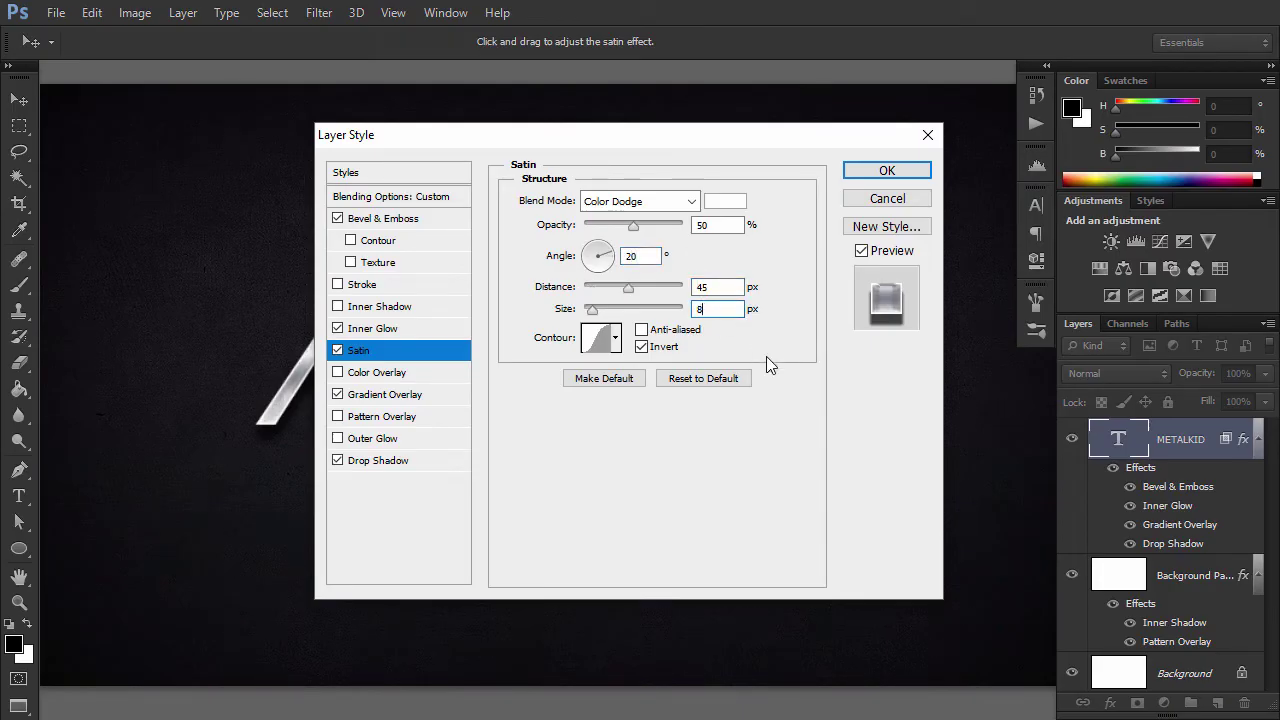
pyautogui.click(618, 338)
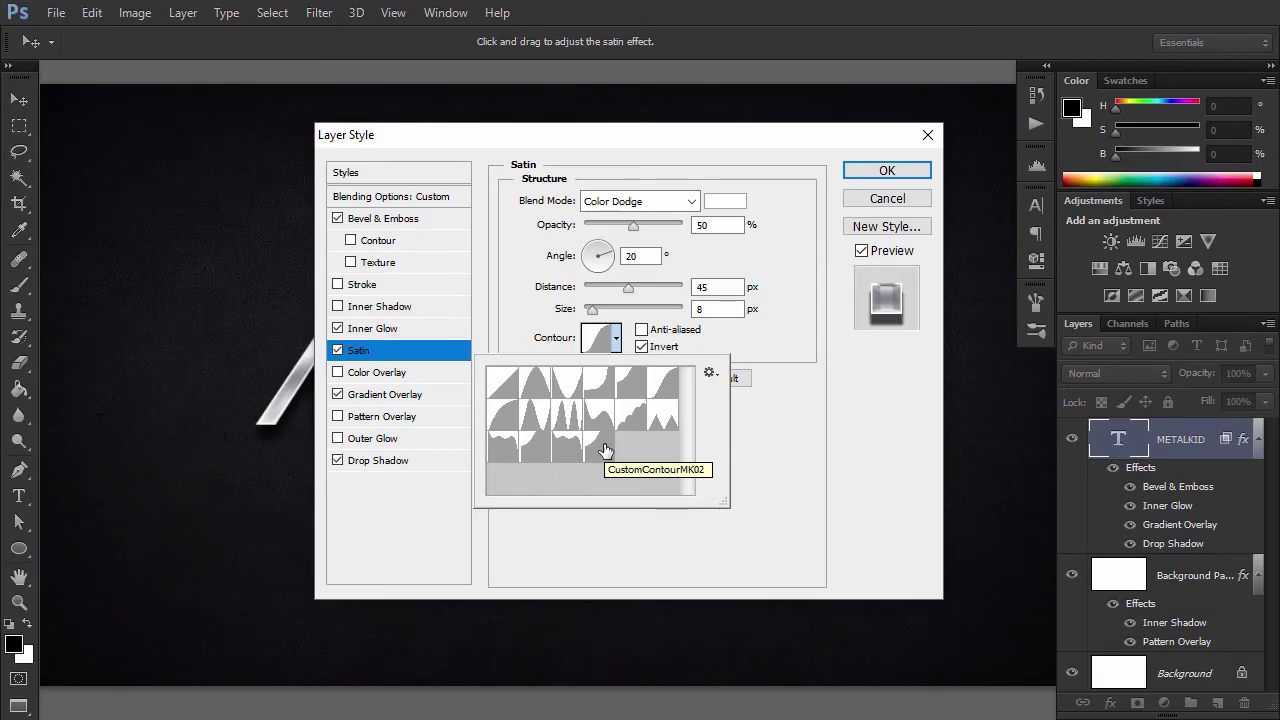
pyautogui.click(782, 358)
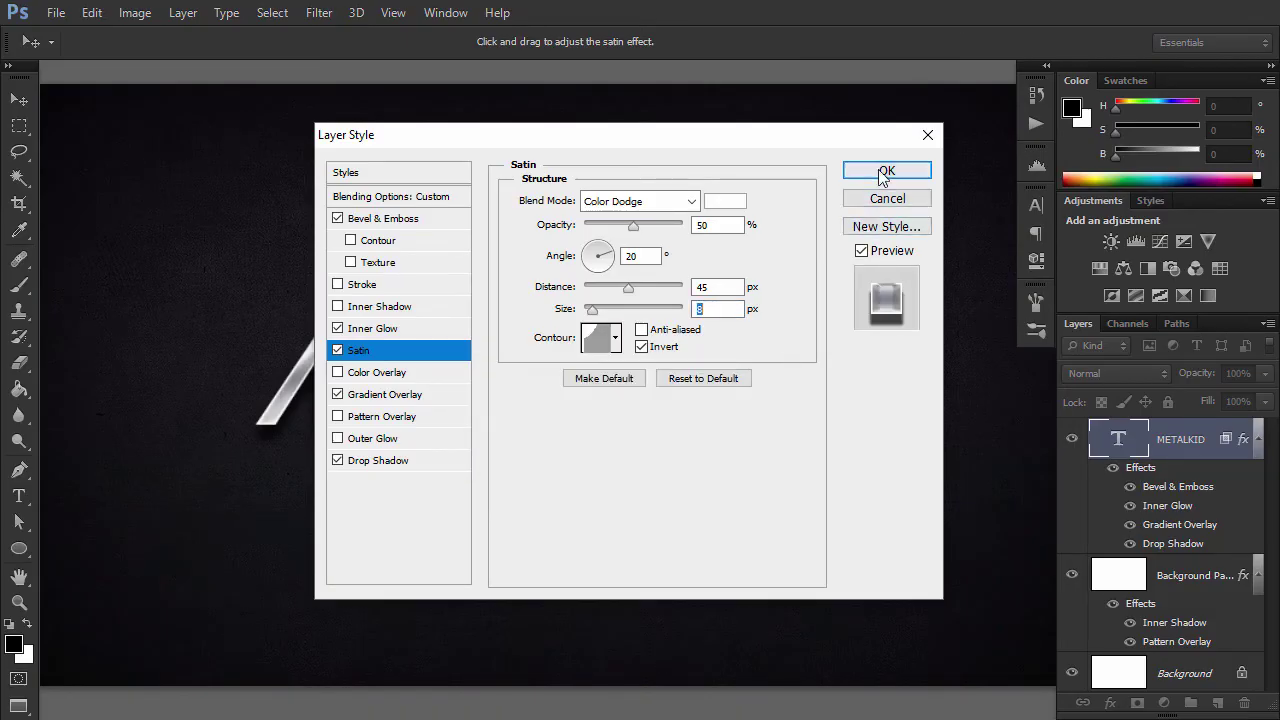
pyautogui.click(886, 171)
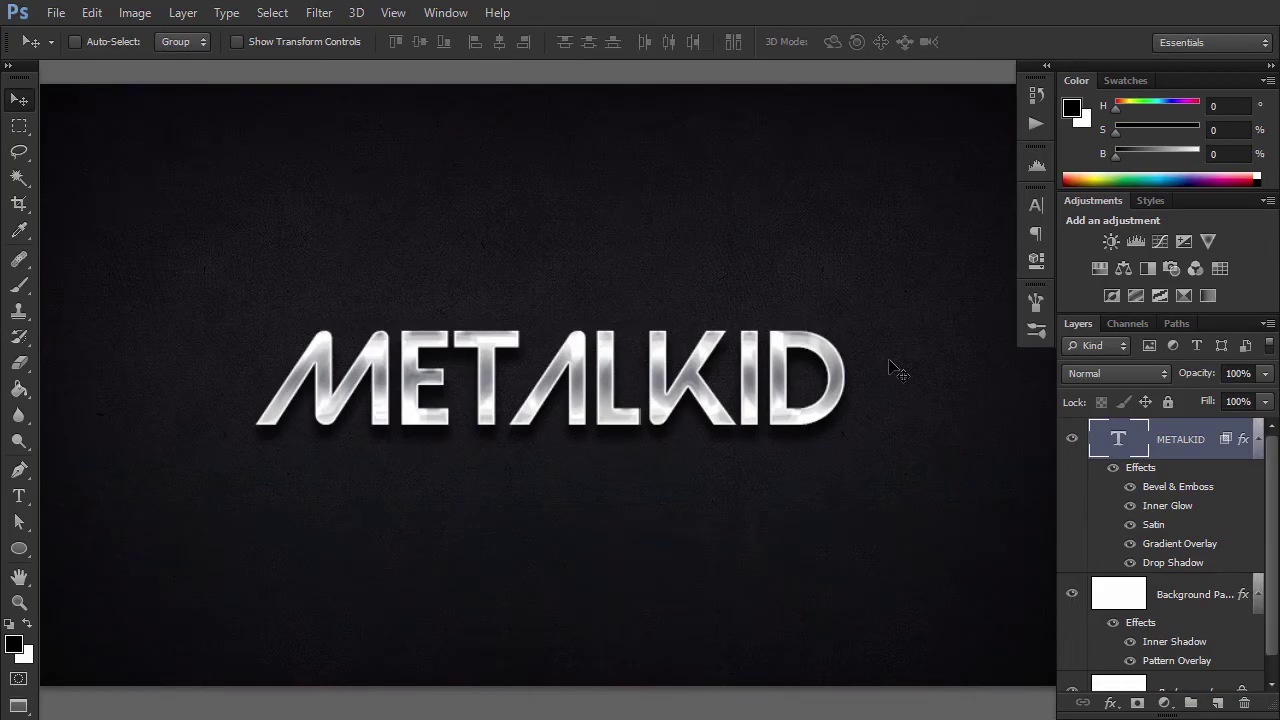
# Reopen the layer style and enable a 2 px Stroke on METALKID.
pyautogui.doubleClick(1165, 466)
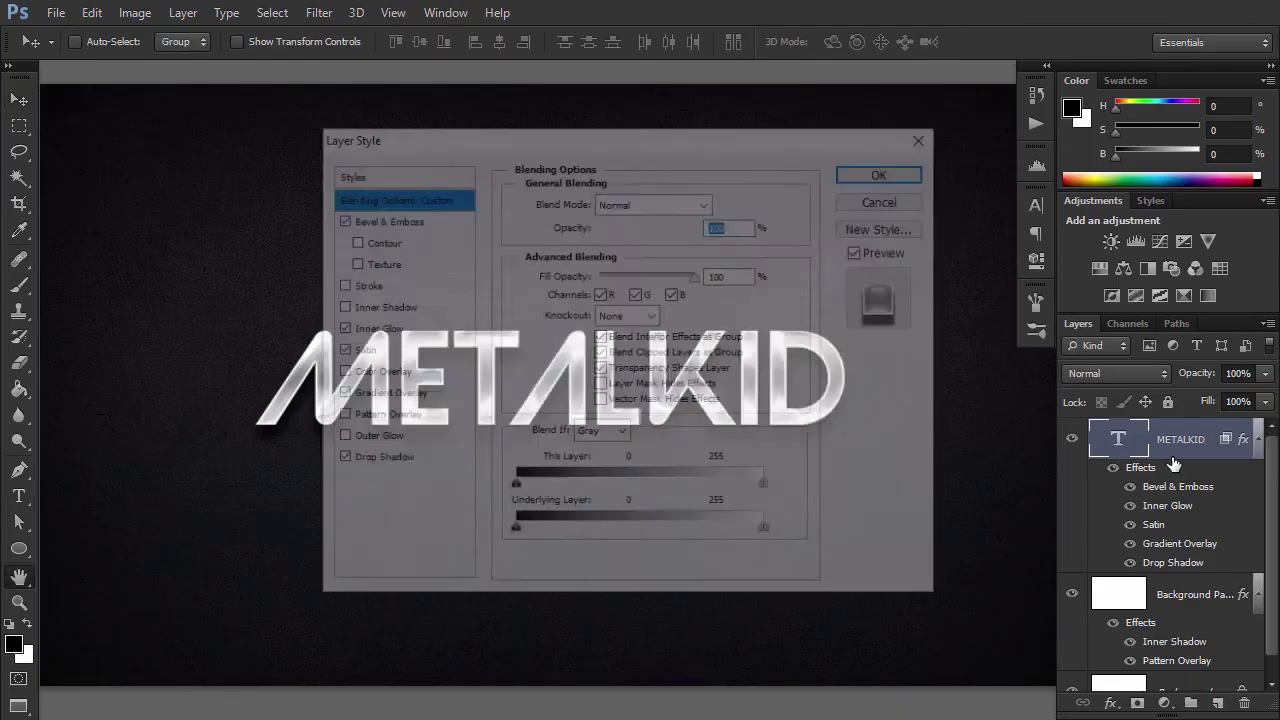
pyautogui.click(338, 284)
pyautogui.click(362, 284)
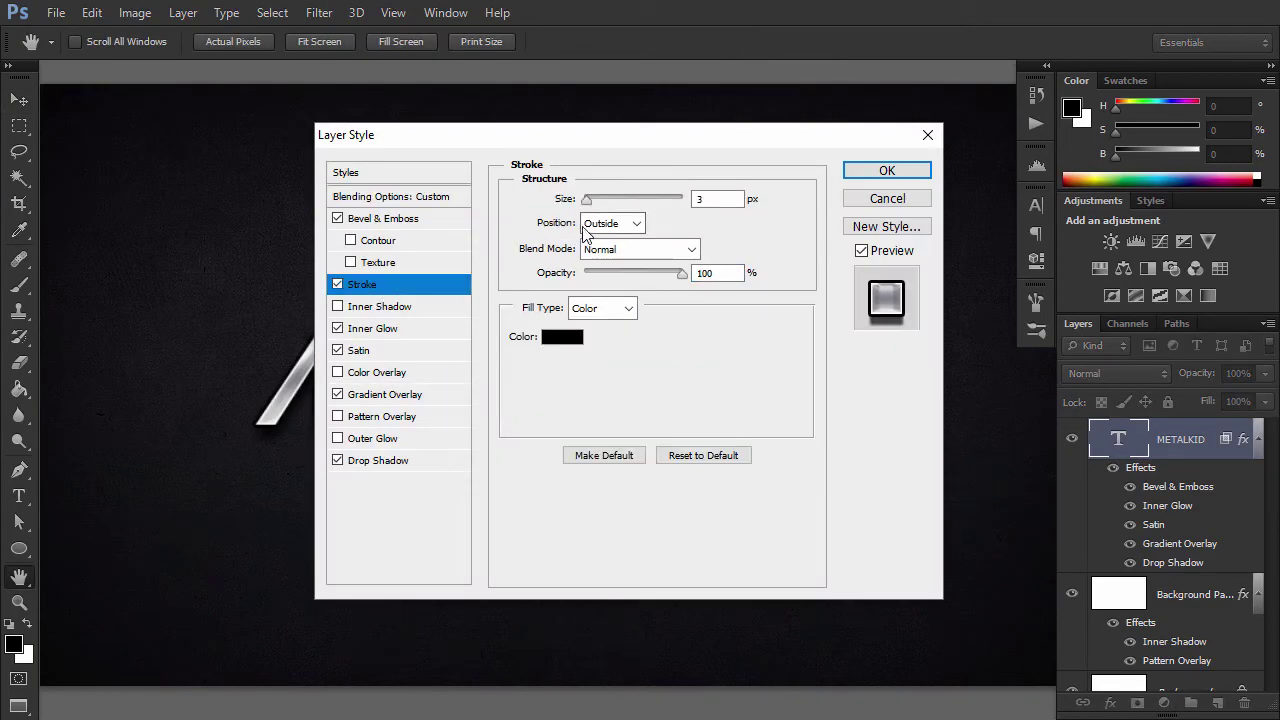
pyautogui.write('2')
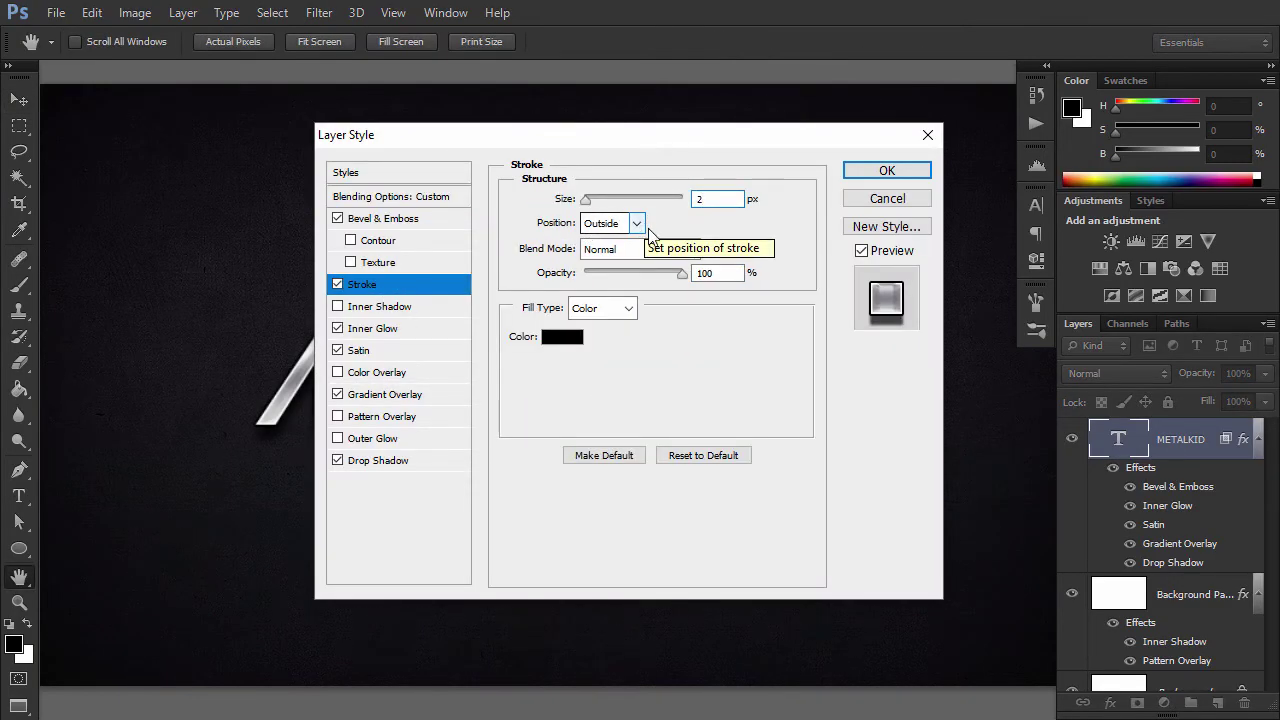
# Fill the stroke with a reversed, Reflected gradient at a 90° angle.
pyautogui.click(602, 308)
pyautogui.click(598, 341)
pyautogui.click(693, 337)
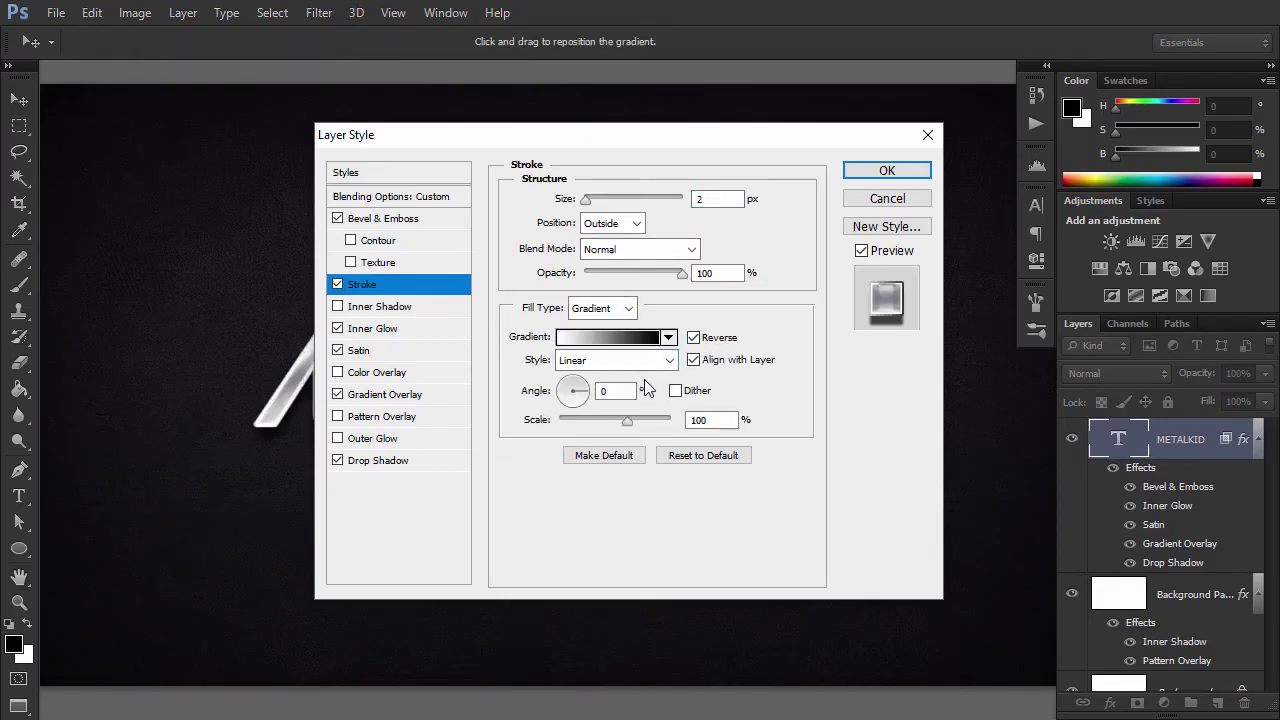
pyautogui.doubleClick(620, 391)
pyautogui.write('90')
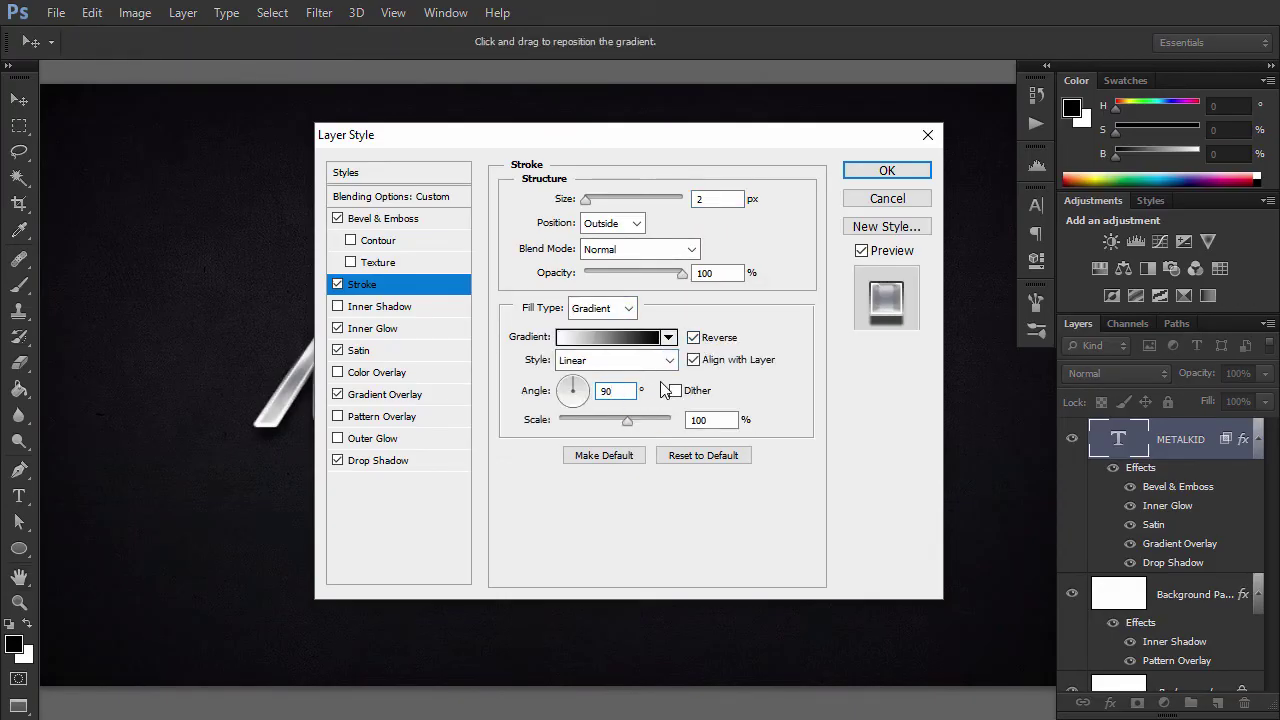
pyautogui.click(650, 360)
pyautogui.click(660, 418)
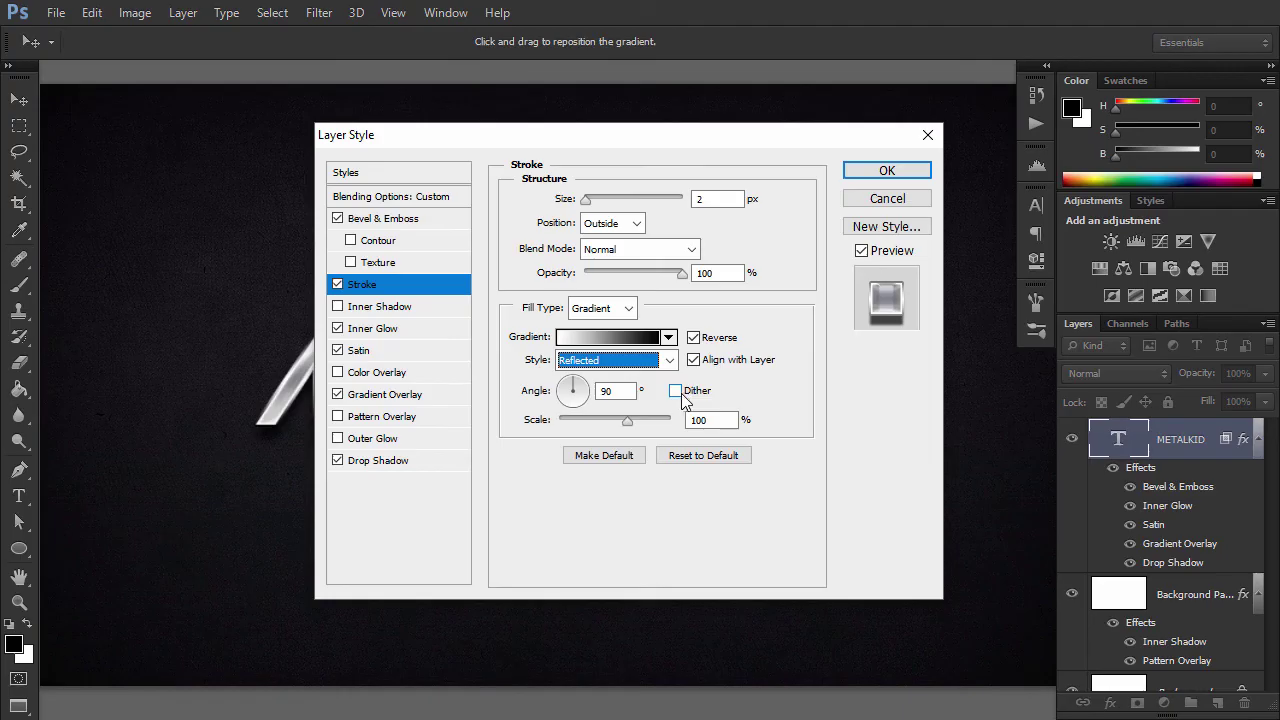
# Set the stroke gradient's left stop to #1a1b1e.
pyautogui.click(636, 340)
pyautogui.click(783, 427)
pyautogui.doubleClick(783, 427)
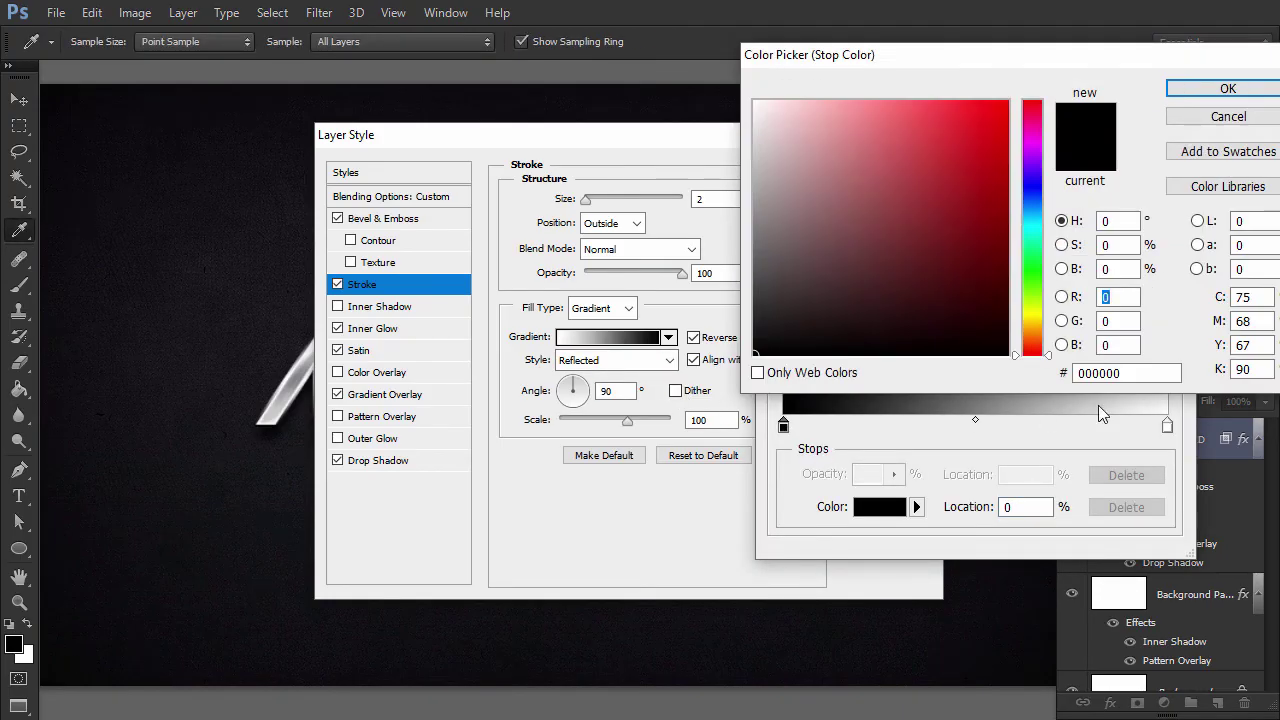
pyautogui.doubleClick(1127, 373)
pyautogui.write('1a1')
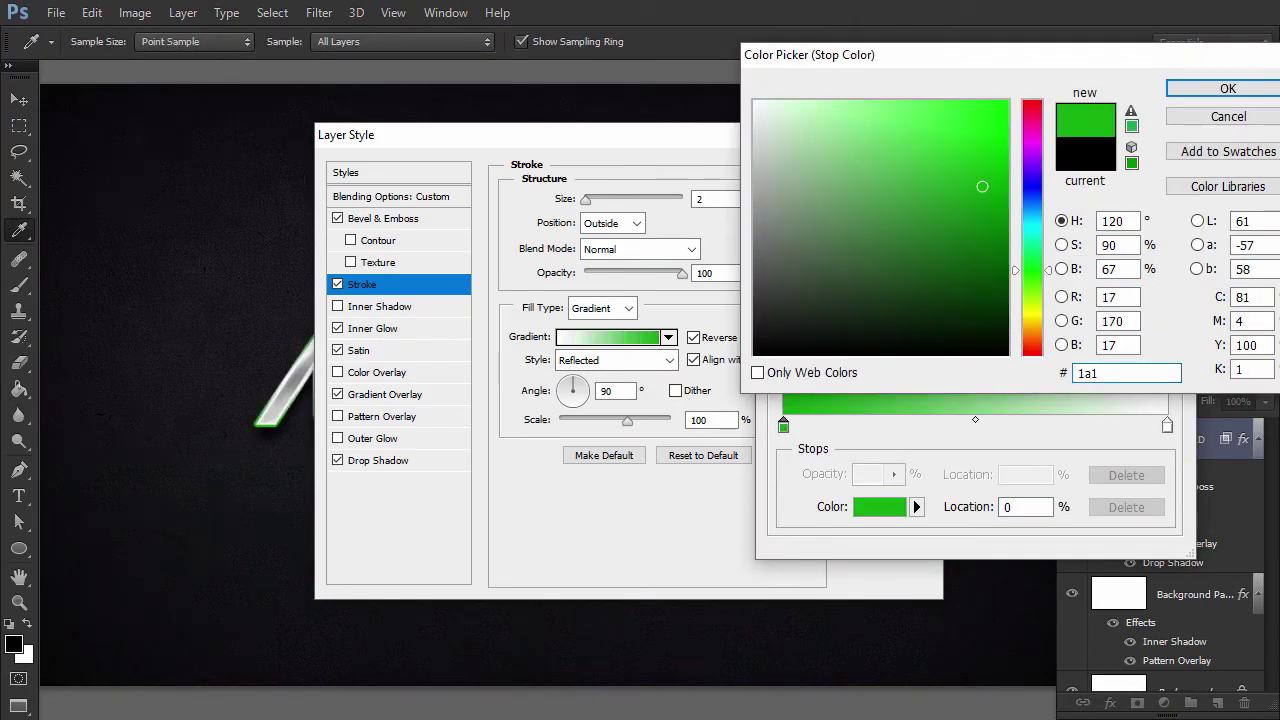
pyautogui.write('b1e')
pyautogui.press('Return')
# Add a #7f7f7f grey middle stop at location 50%.
pyautogui.doubleClick(953, 427)
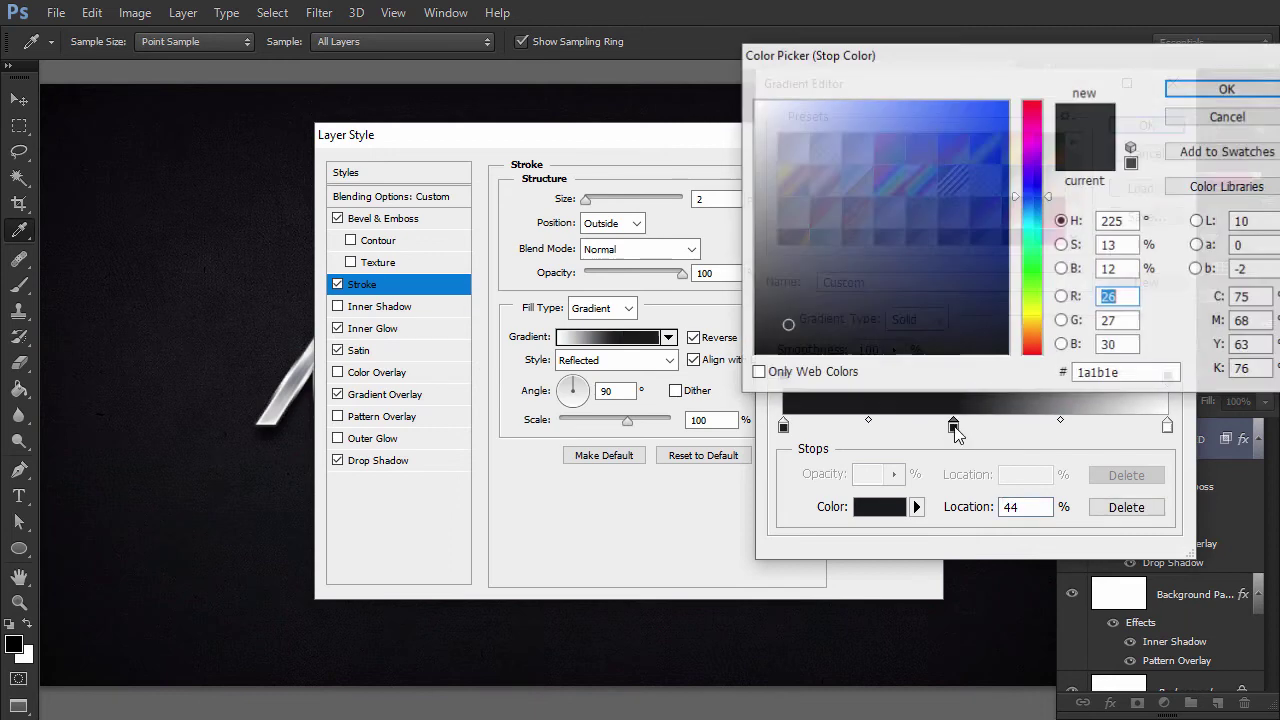
pyautogui.write('7f7f7f')
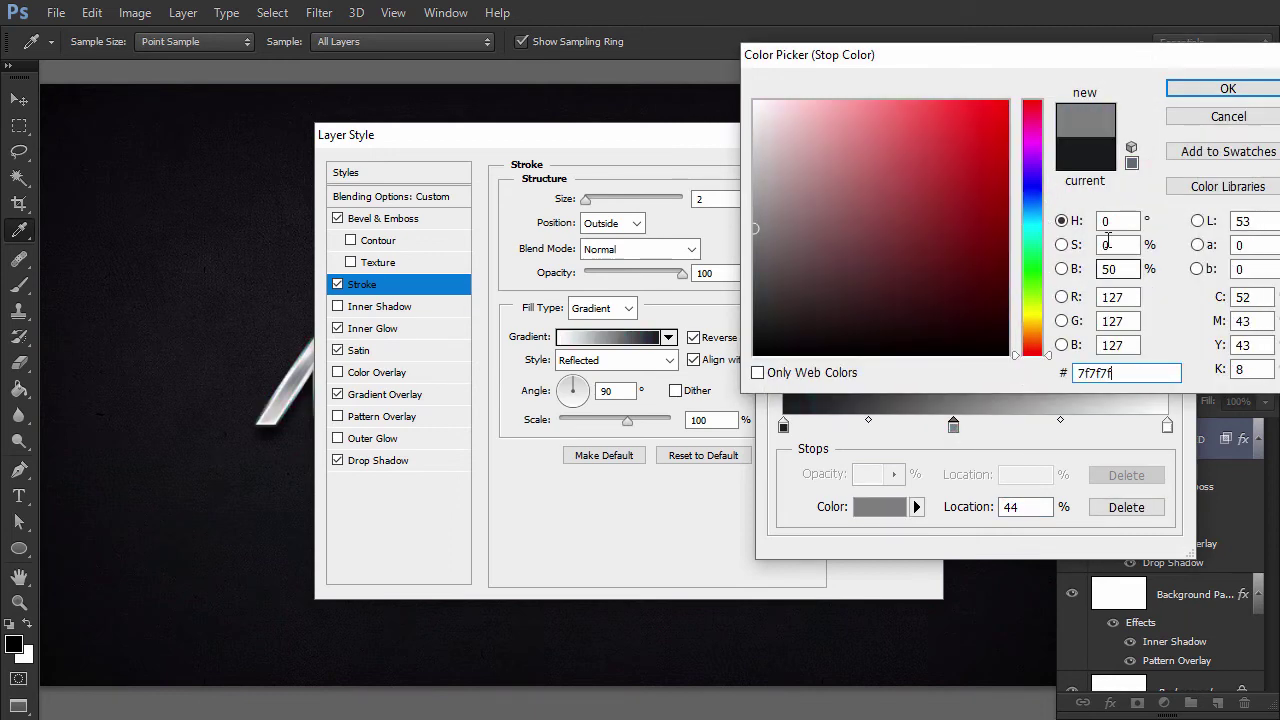
pyautogui.click(1190, 92)
pyautogui.doubleClick(1012, 507)
pyautogui.write('50')
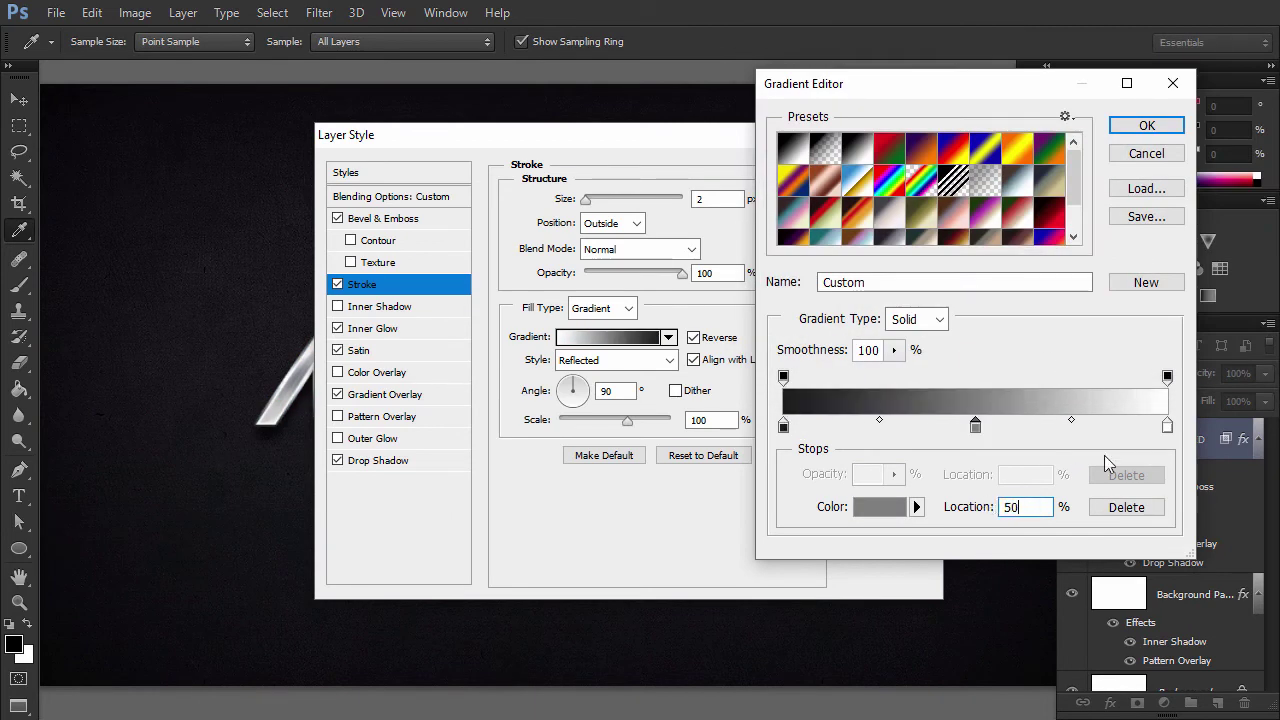
# Set the right end stop to #1a1b1e.
pyautogui.doubleClick(1167, 427)
pyautogui.click(1090, 372)
pyautogui.write('1a1b1e')
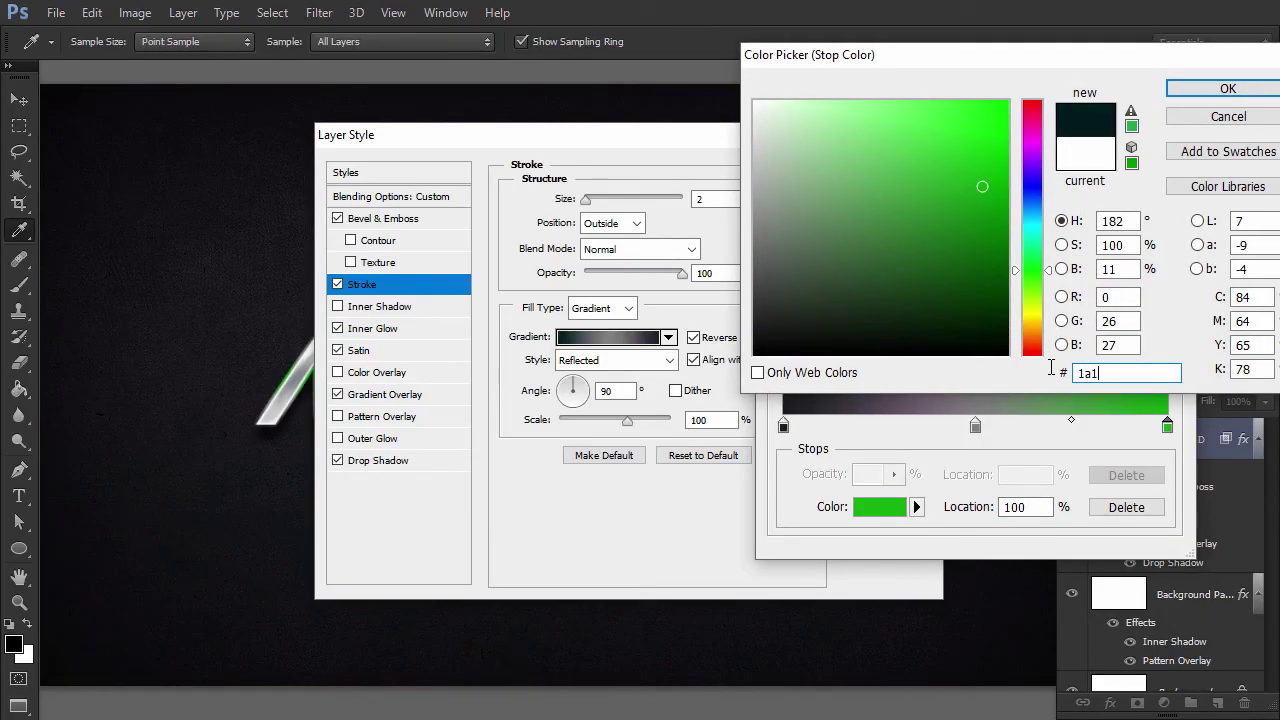
pyautogui.click(1215, 90)
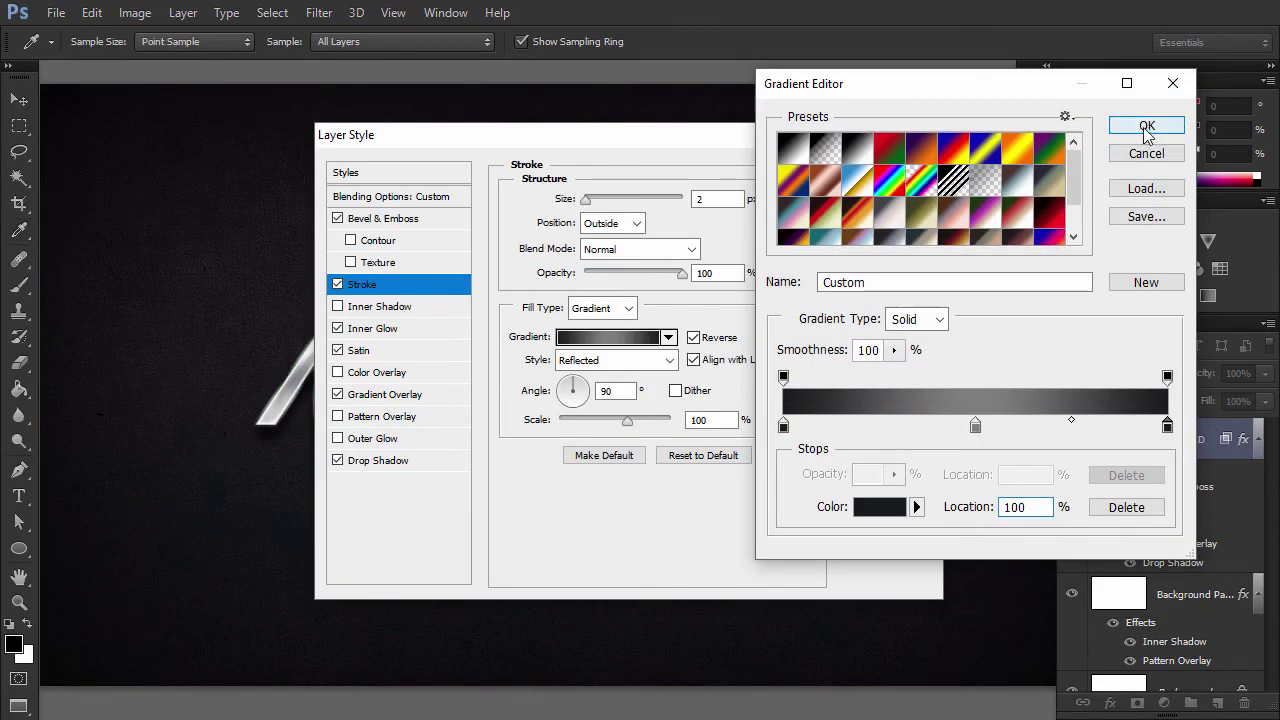